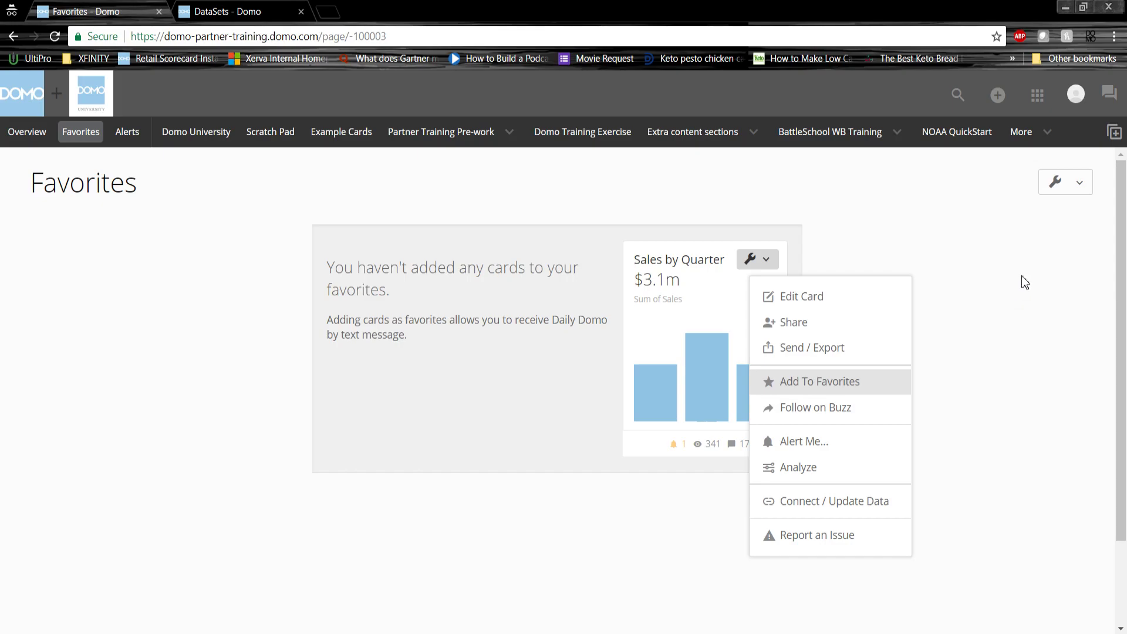
Go to the Data Center and show the DataSets list, keeping sort by name, after checking Accounts
{"action": "left_click", "coordinate": [1038, 104]}
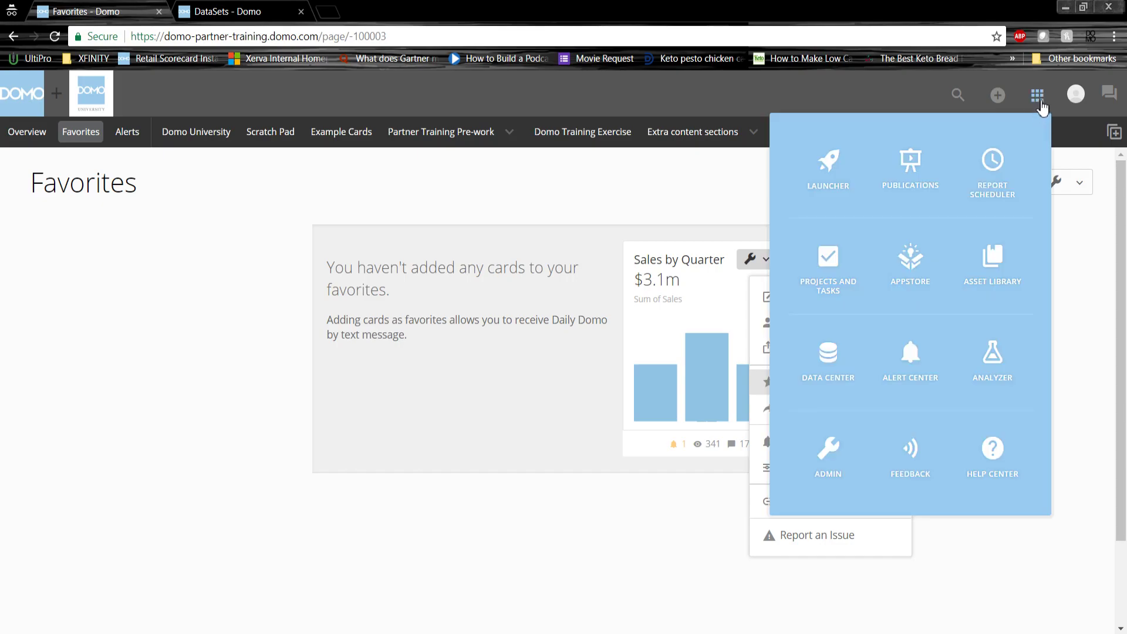
{"action": "left_click", "coordinate": [840, 378]}
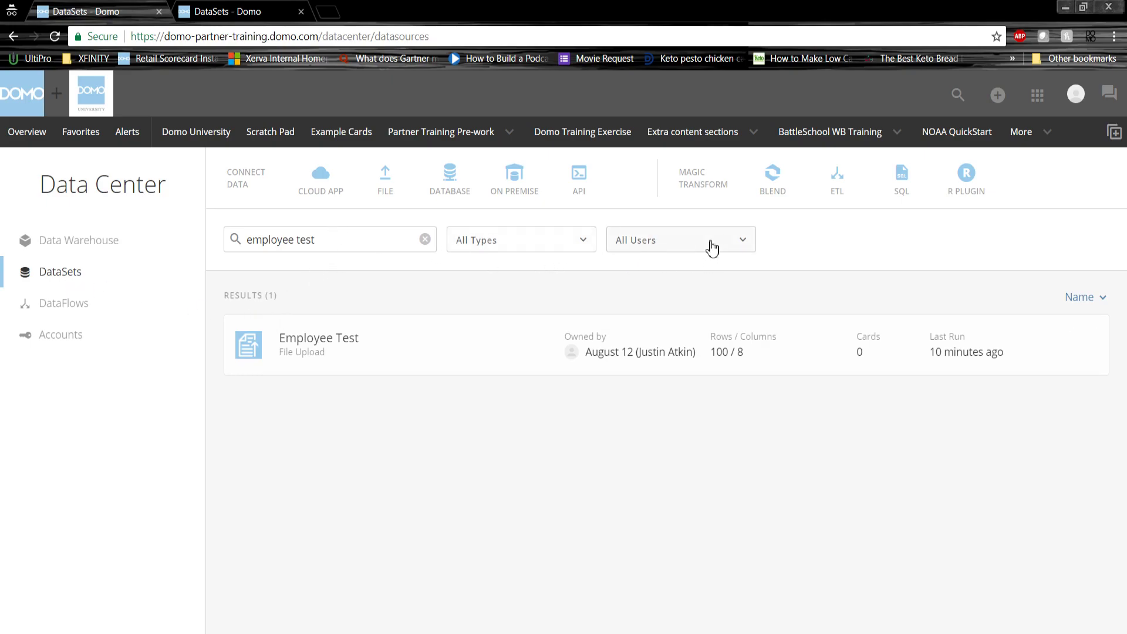
{"action": "left_click", "coordinate": [1104, 297]}
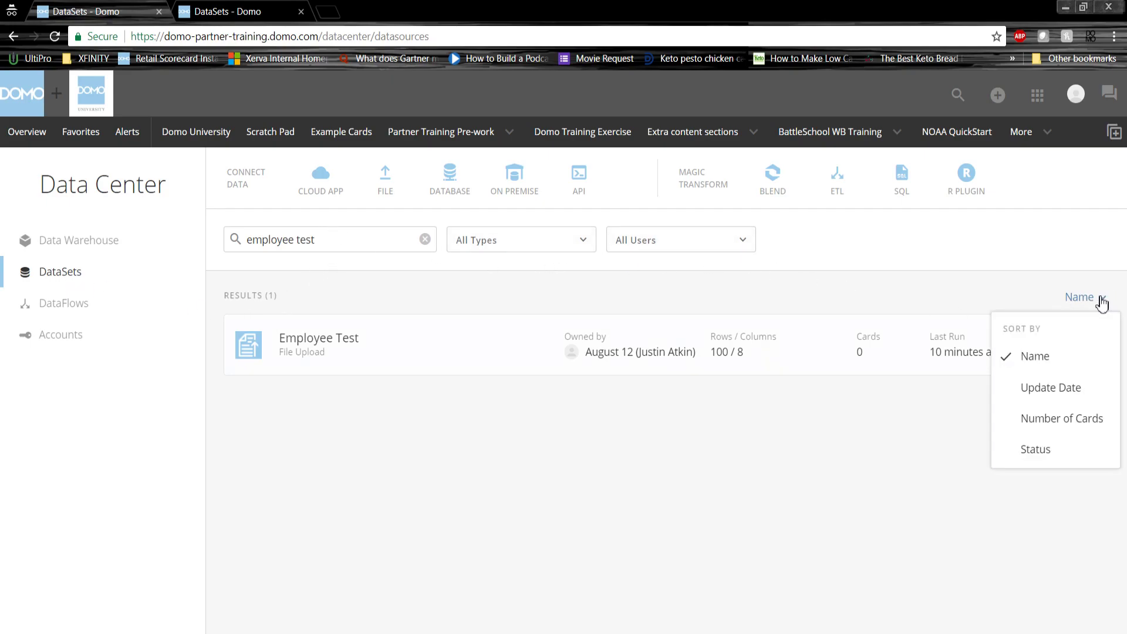
{"action": "left_click", "coordinate": [857, 304]}
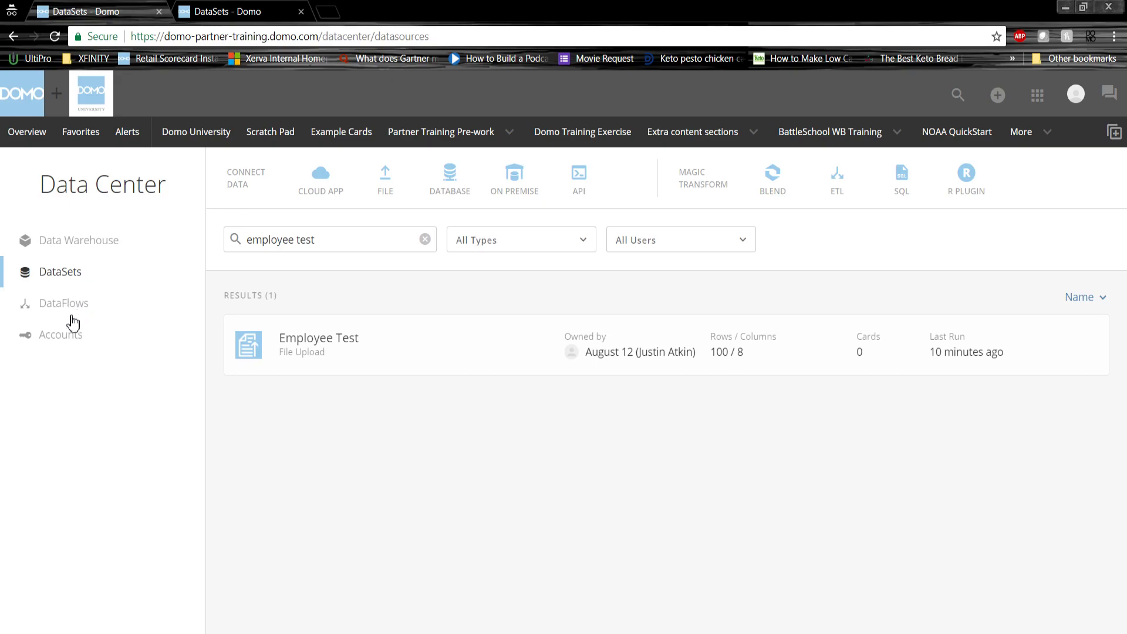
{"action": "left_click", "coordinate": [63, 338]}
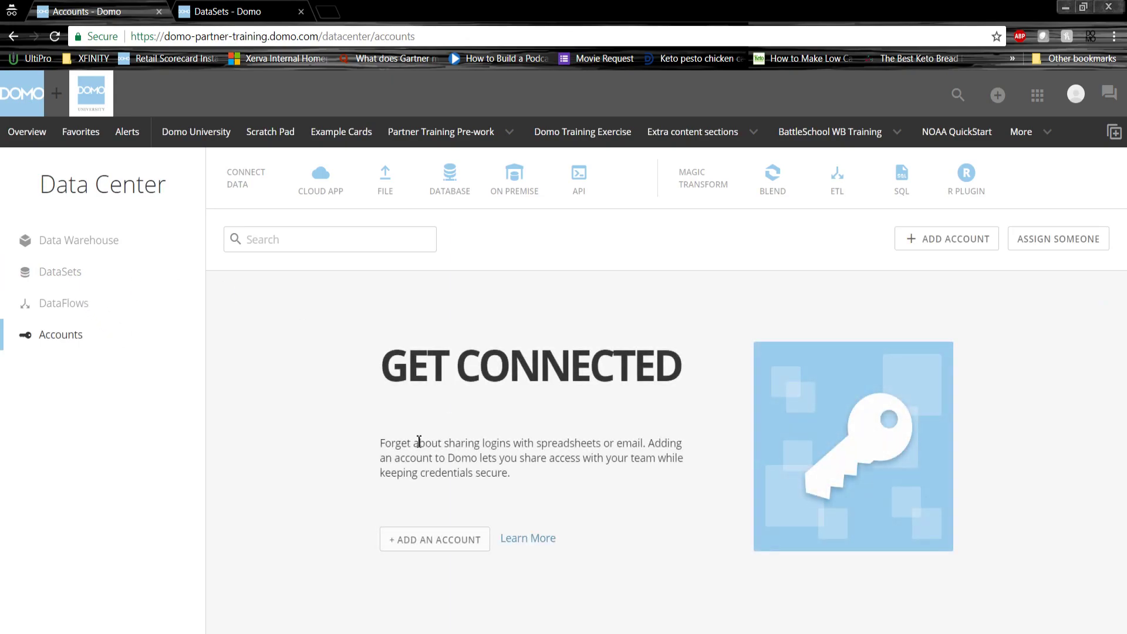
{"action": "left_click", "coordinate": [63, 278]}
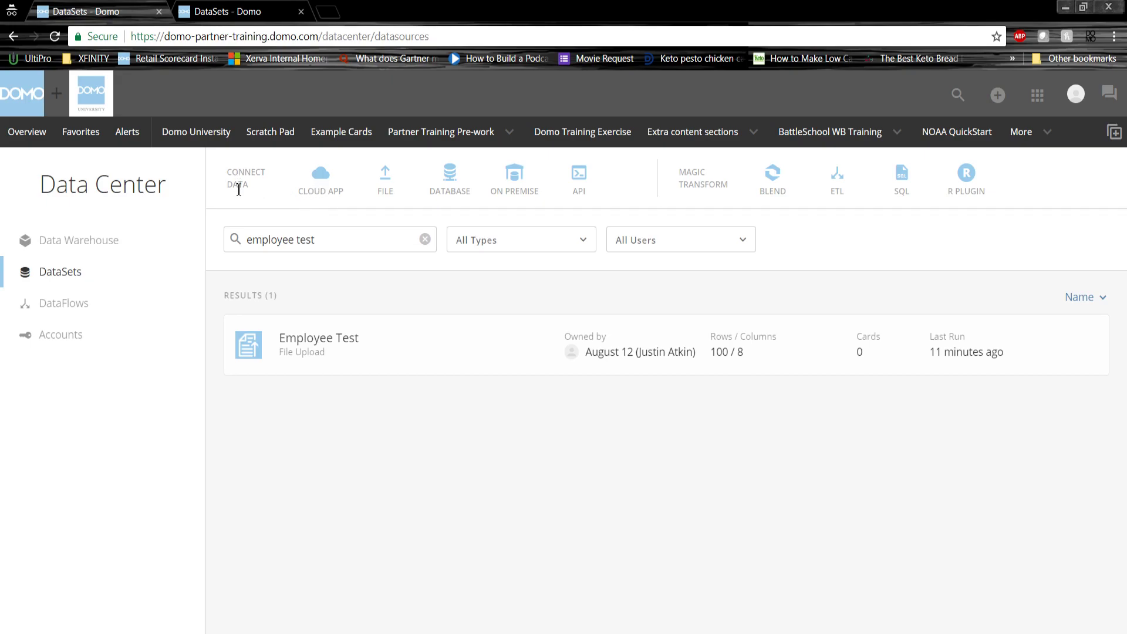
Browse the Cloud App connectors and search them for 'excel'
{"action": "left_click", "coordinate": [328, 189]}
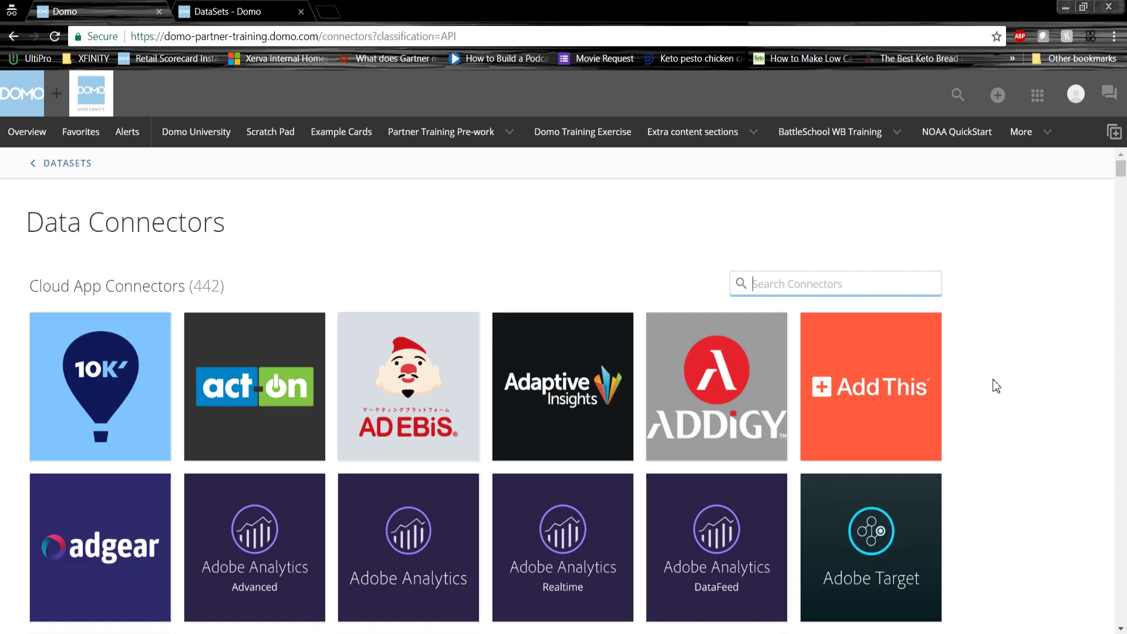
{"action": "scroll", "coordinate": [996, 385], "scroll_direction": "down", "scroll_amount": 10}
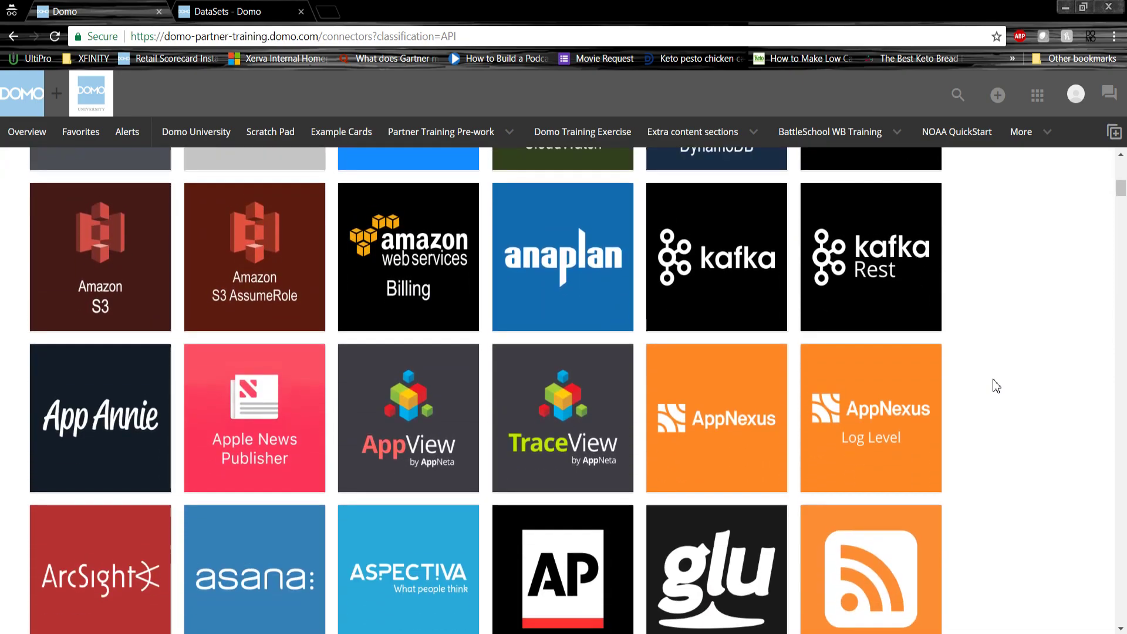
{"action": "scroll", "coordinate": [992, 384], "scroll_direction": "up", "scroll_amount": 12}
{"action": "left_click", "coordinate": [817, 283]}
{"action": "type", "text": "excel"}
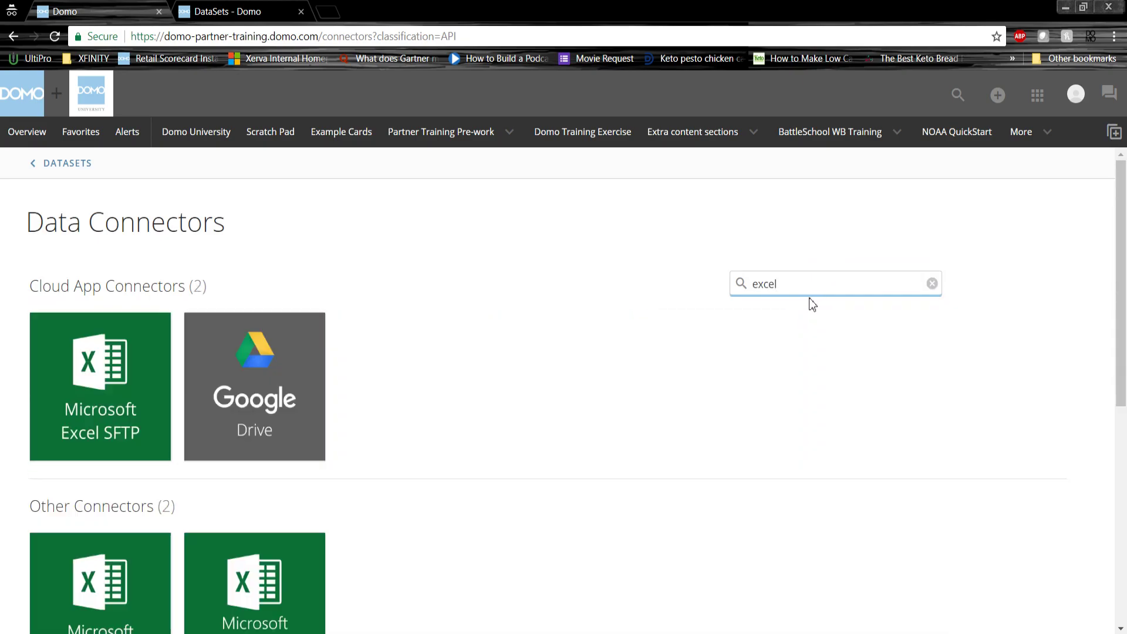
Connect with Microsoft Excel to reach the File Upload connector's overview page
{"action": "scroll", "coordinate": [537, 330], "scroll_direction": "down", "scroll_amount": 2}
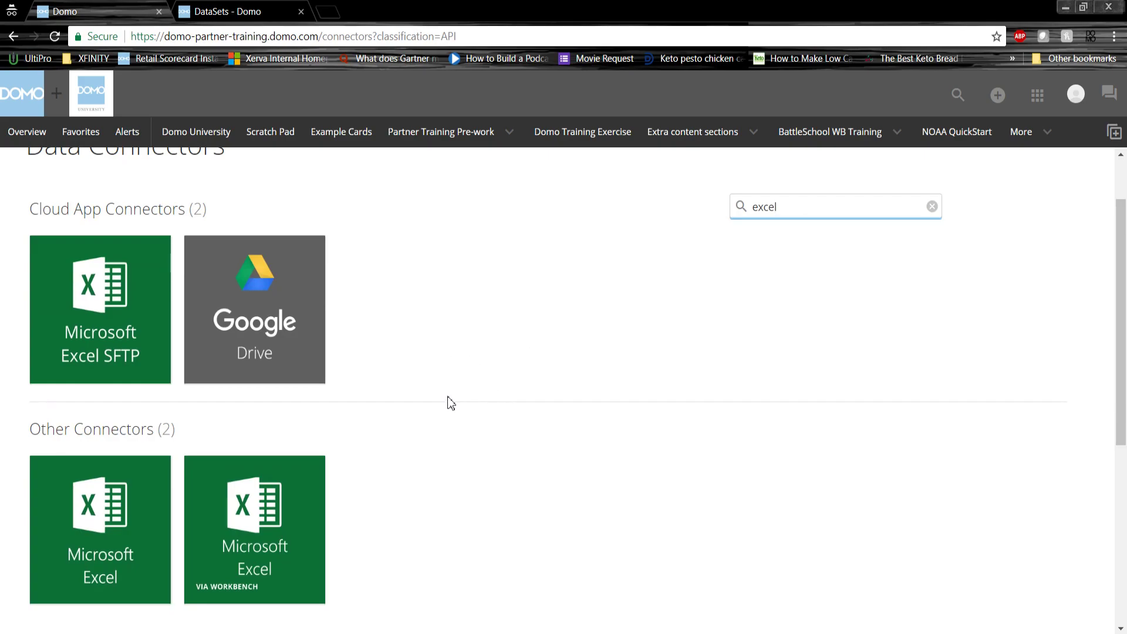
{"action": "mouse_move", "coordinate": [309, 370]}
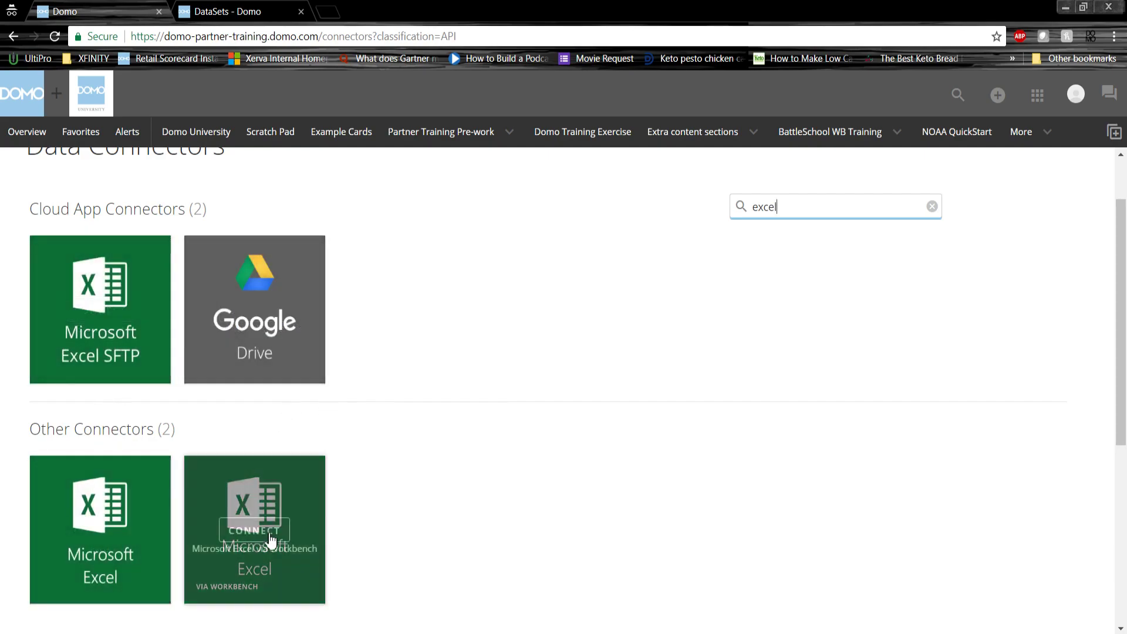
{"action": "mouse_move", "coordinate": [102, 537]}
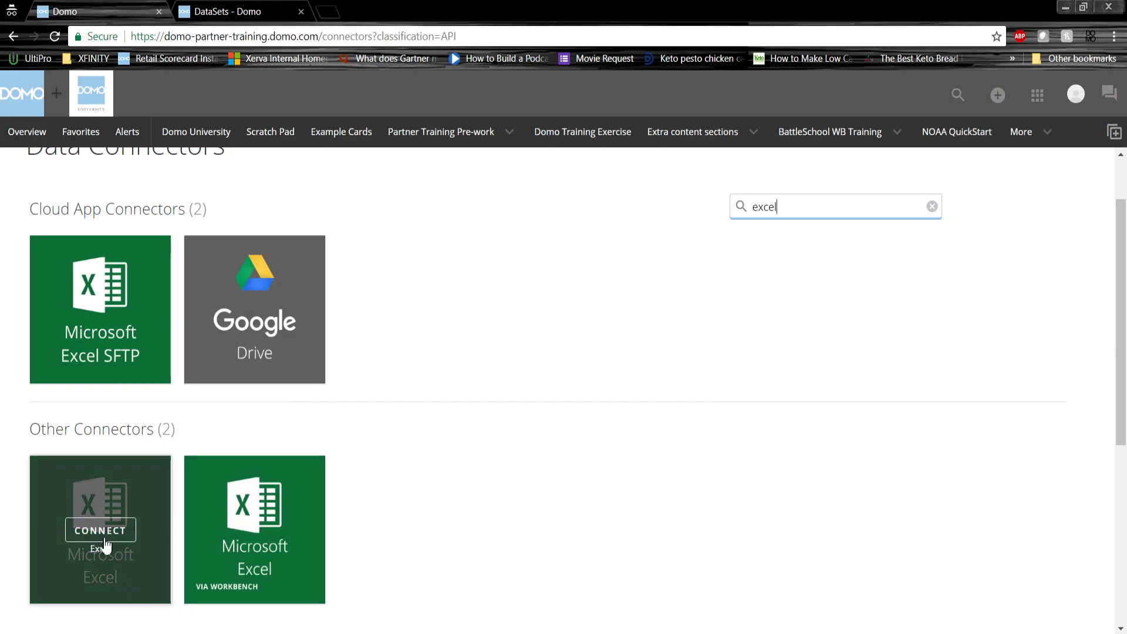
{"action": "left_click", "coordinate": [105, 531]}
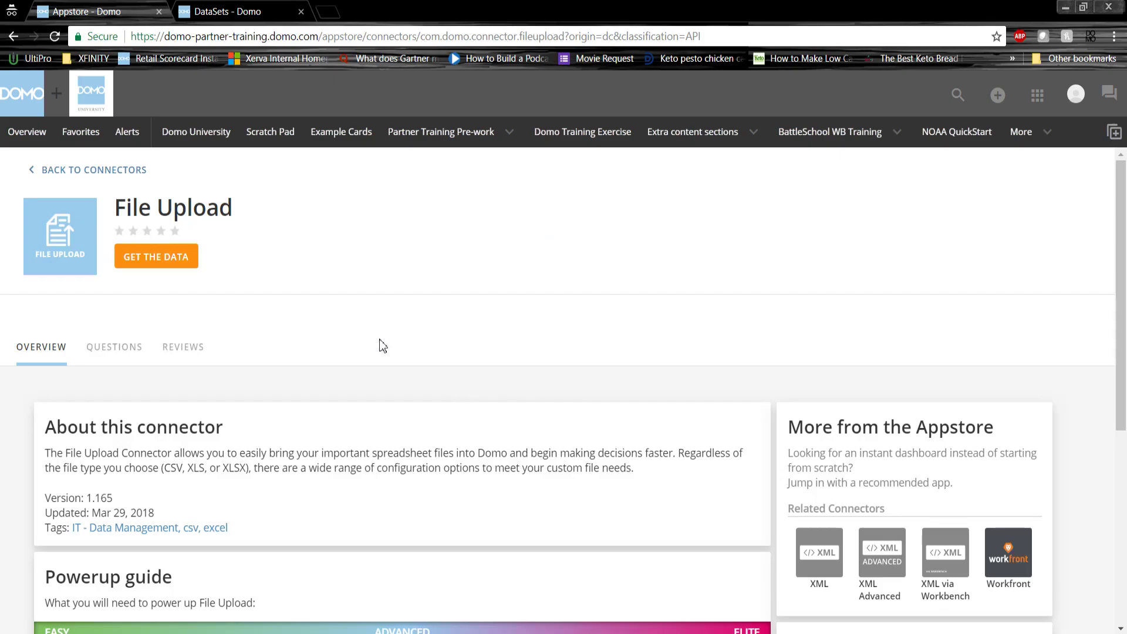
{"action": "scroll", "coordinate": [373, 362], "scroll_direction": "down", "scroll_amount": 1}
{"action": "scroll", "coordinate": [327, 459], "scroll_direction": "down", "scroll_amount": 1}
{"action": "scroll", "coordinate": [173, 493], "scroll_direction": "down", "scroll_amount": 1}
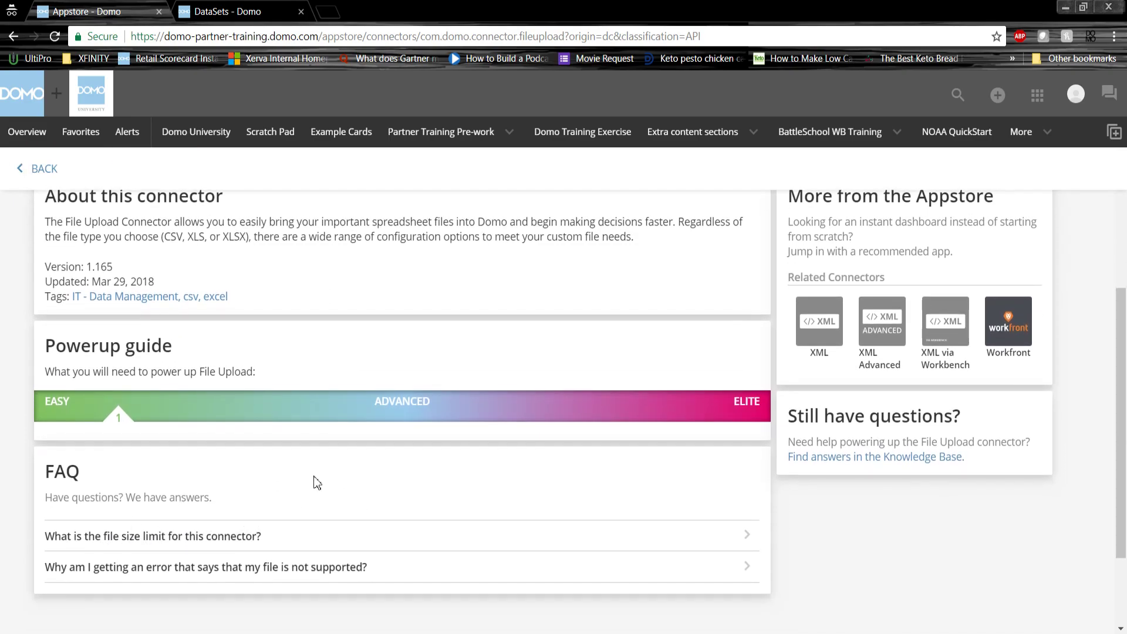
{"action": "scroll", "coordinate": [317, 480], "scroll_direction": "up", "scroll_amount": 3}
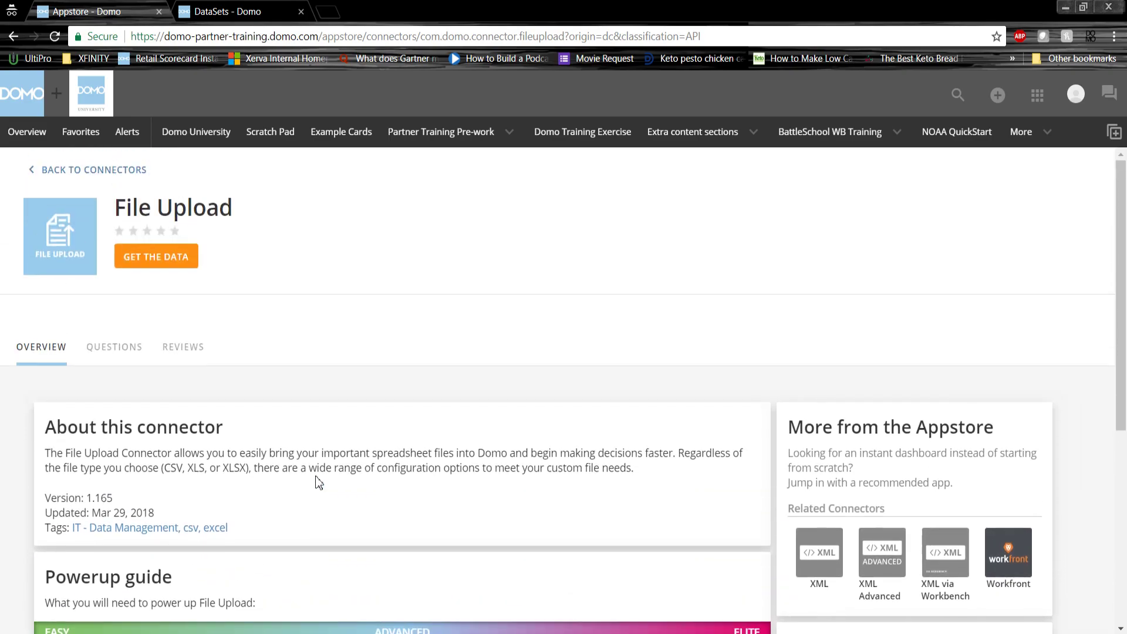
Upload the employee Excel spreadsheet through File Upload, previewing headers A1:F1 and rows A2:F101
{"action": "left_click", "coordinate": [157, 262]}
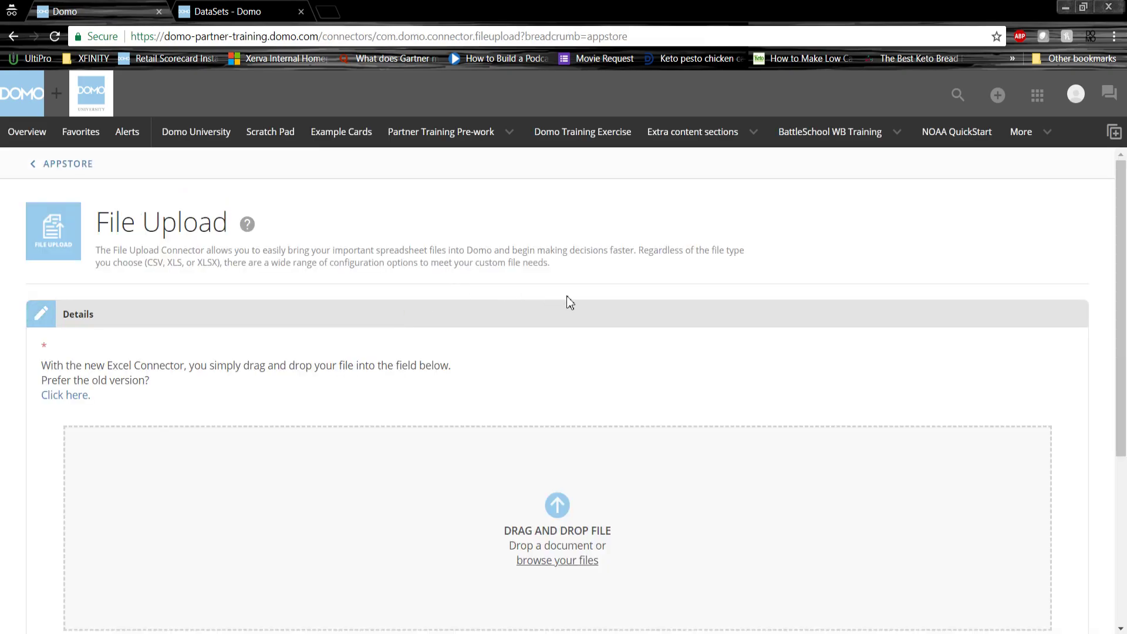
{"action": "scroll", "coordinate": [558, 315], "scroll_direction": "down", "scroll_amount": 2}
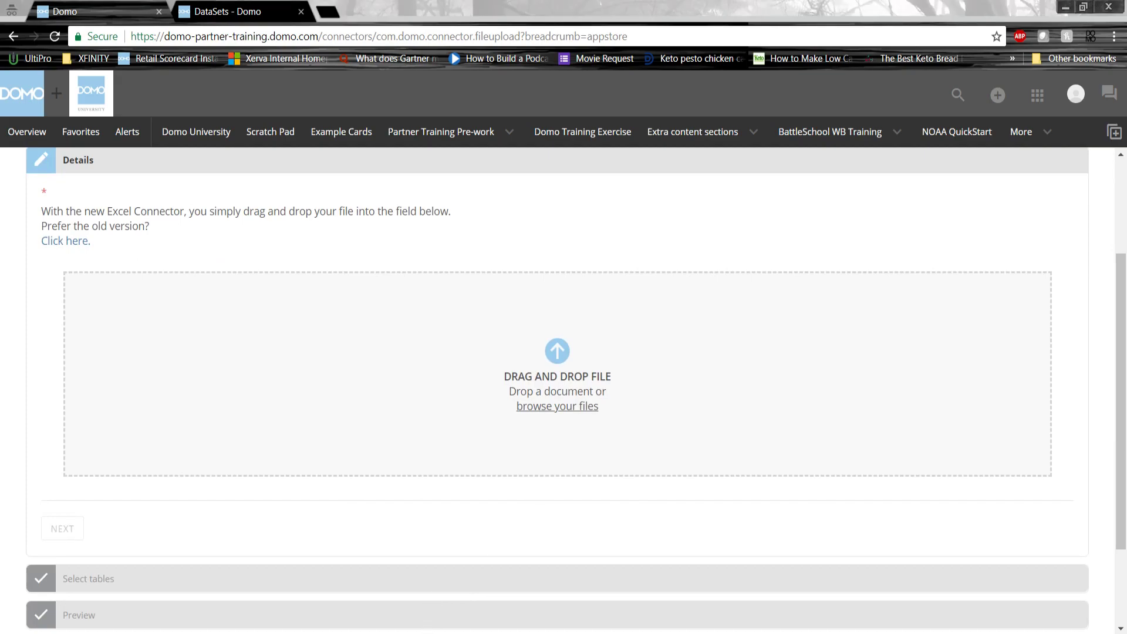
{"action": "left_click_drag", "start_coordinate": [0, 390], "coordinate": [377, 390]}
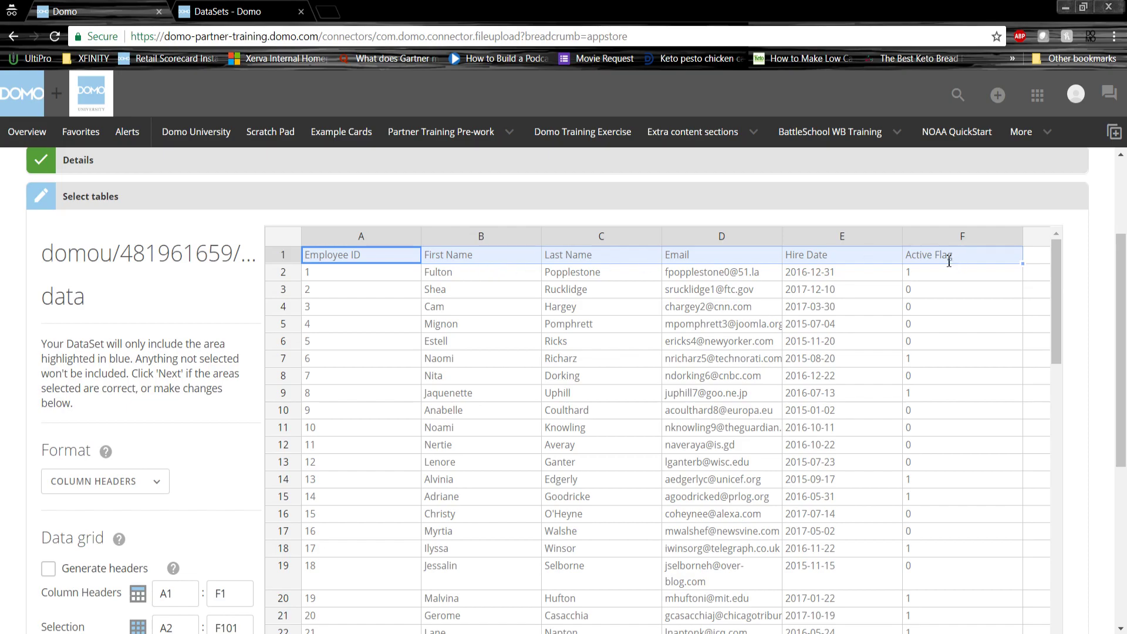
{"action": "scroll", "coordinate": [214, 403], "scroll_direction": "down", "scroll_amount": 1}
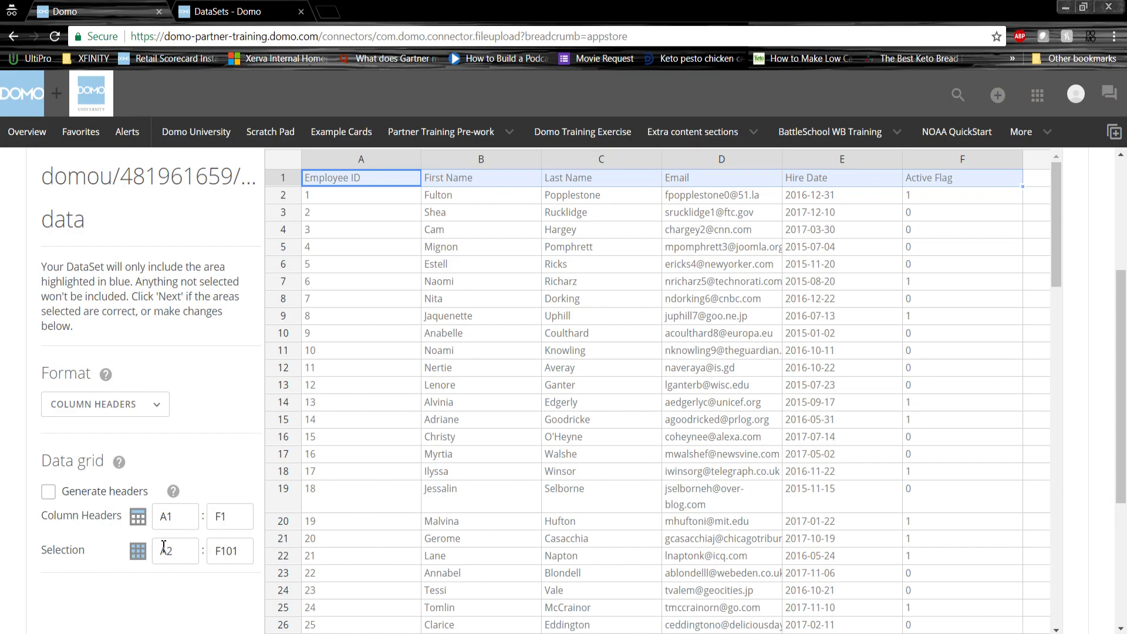
{"action": "scroll", "coordinate": [168, 458], "scroll_direction": "down", "scroll_amount": 5}
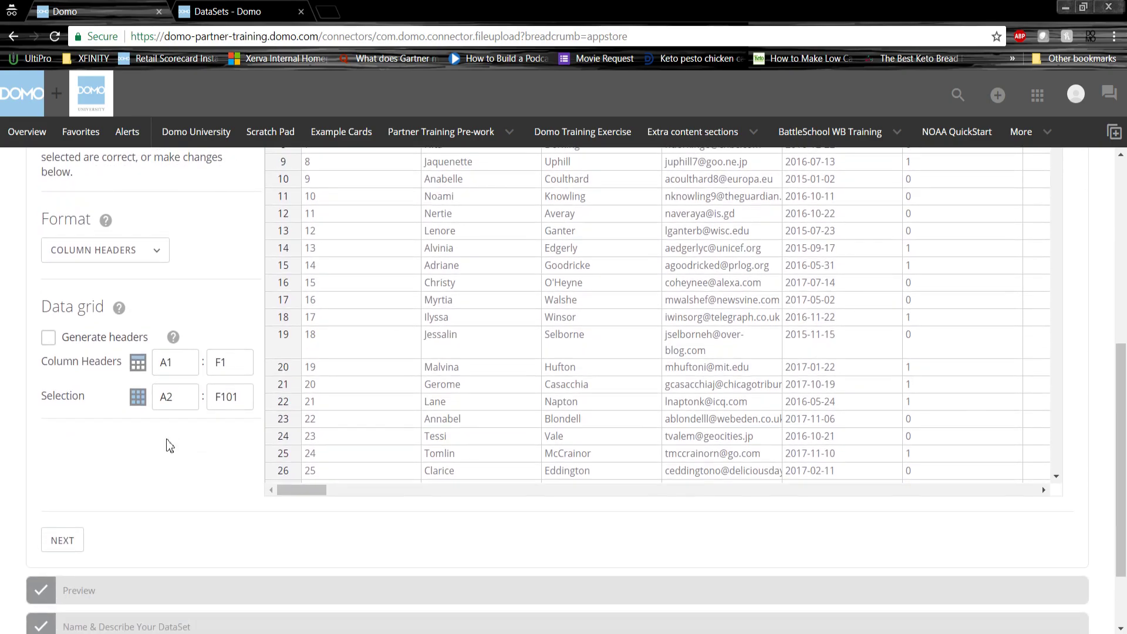
Accept the selected data range and continue past the data preview
{"action": "left_click", "coordinate": [69, 540]}
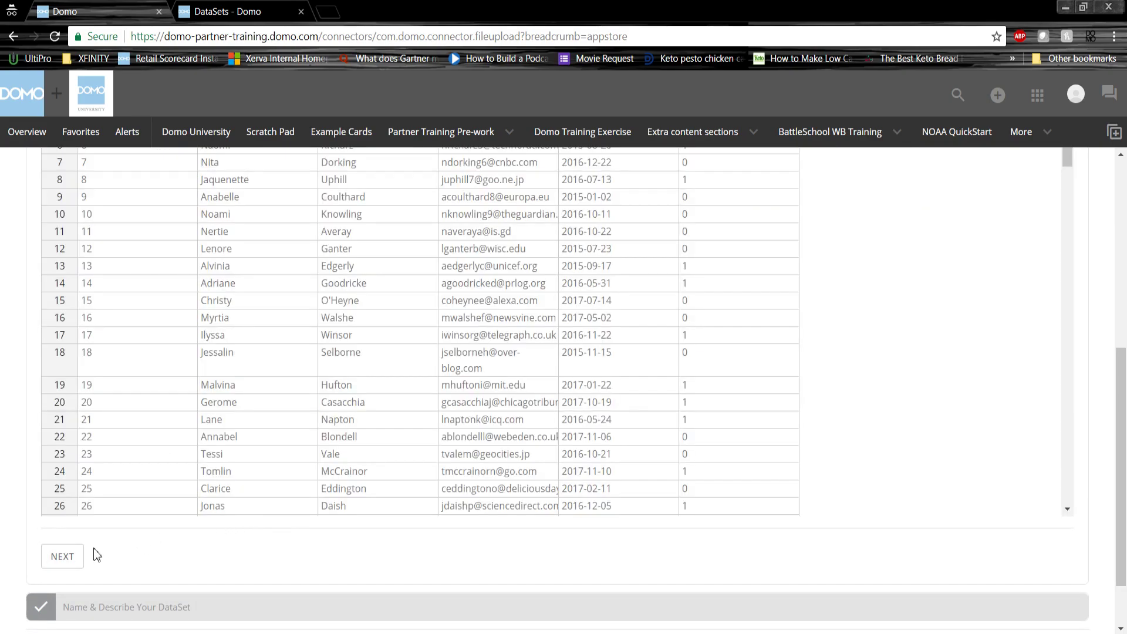
{"action": "scroll", "coordinate": [330, 503], "scroll_direction": "up", "scroll_amount": 5}
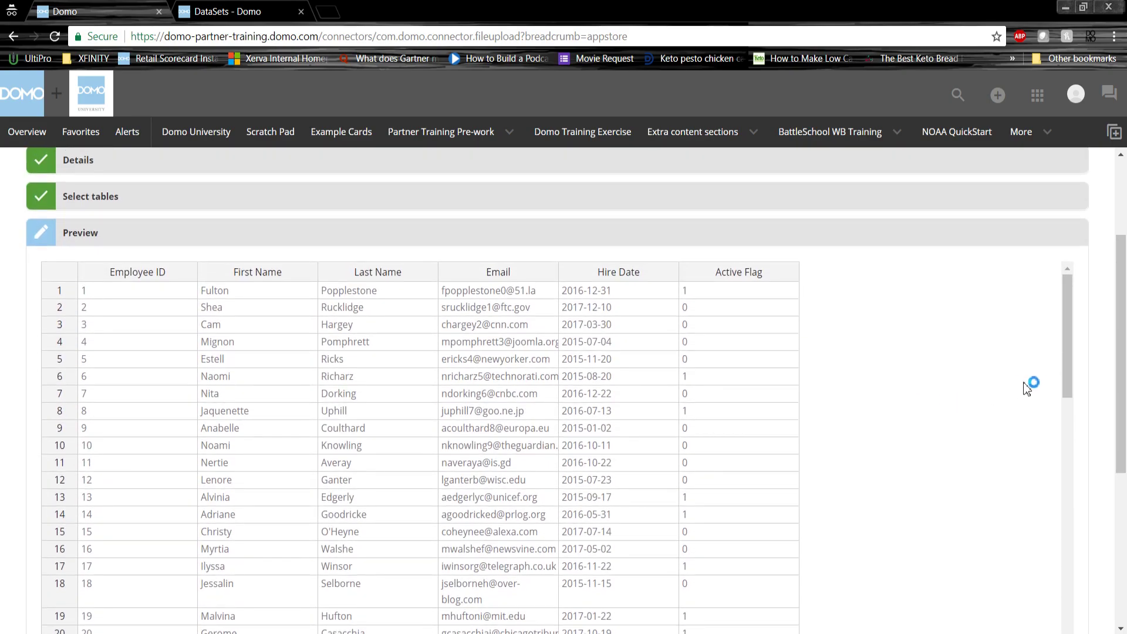
{"action": "scroll", "coordinate": [1104, 446], "scroll_direction": "down", "scroll_amount": 2}
{"action": "scroll", "coordinate": [1104, 446], "scroll_direction": "down", "scroll_amount": 3}
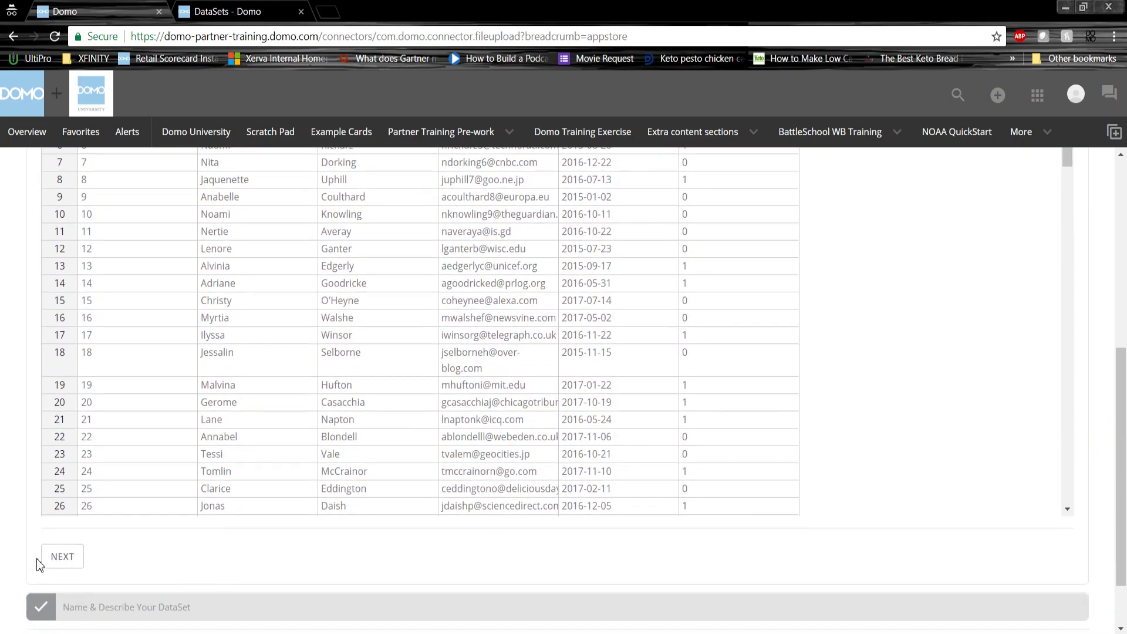
{"action": "left_click", "coordinate": [59, 558]}
Name the DataSet 'Employee Test', save it, and return to the Overview page
{"action": "left_click", "coordinate": [107, 411]}
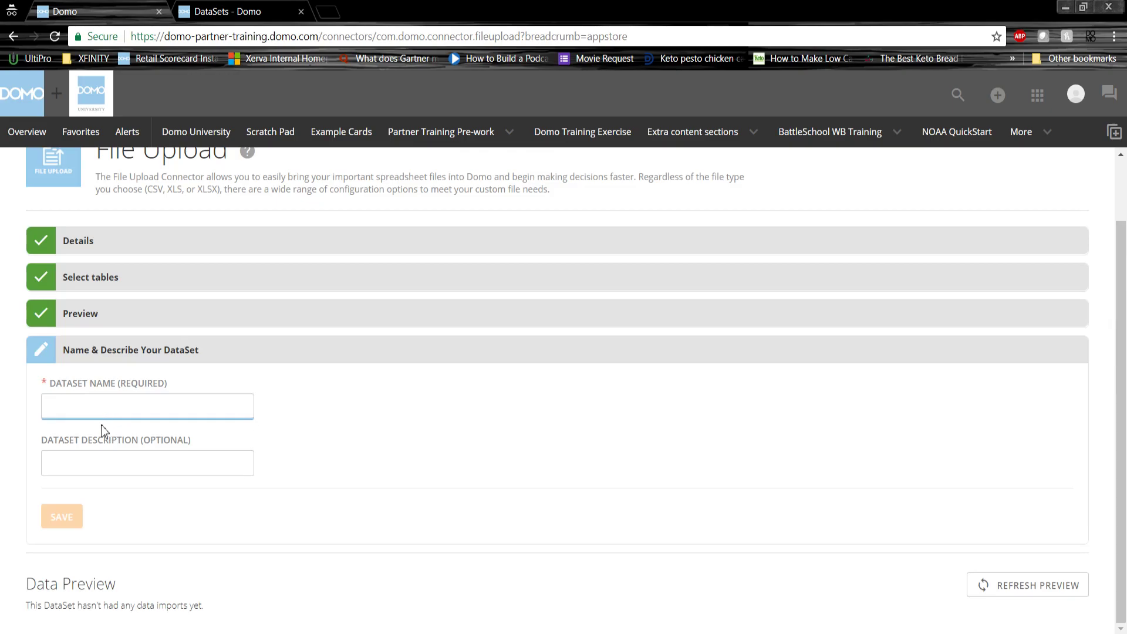
{"action": "type", "text": "Employee"}
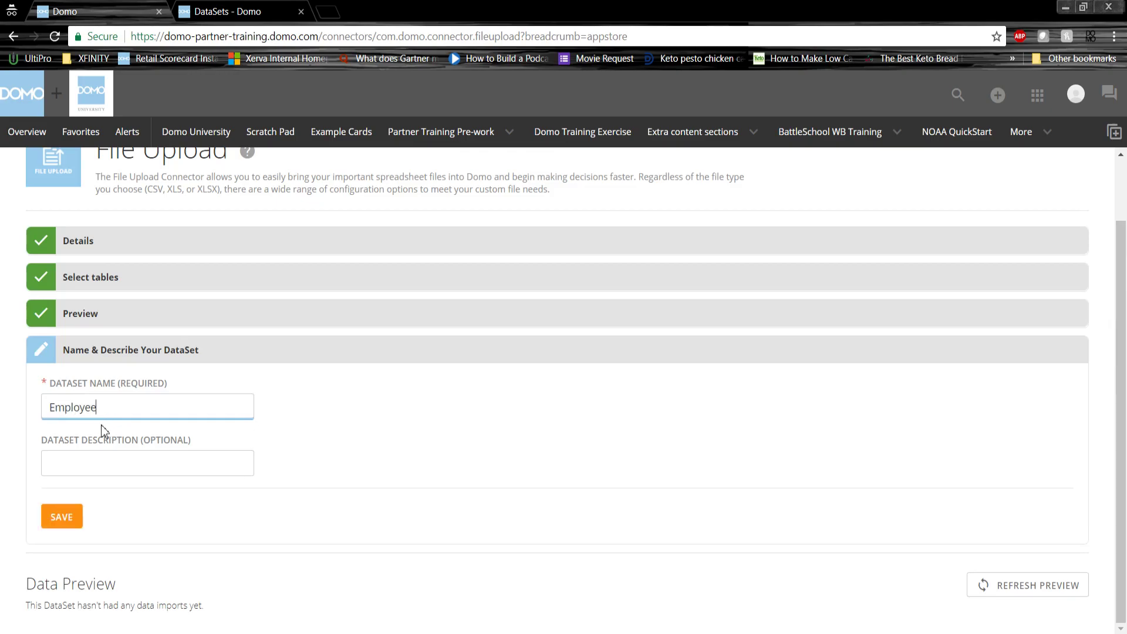
{"action": "type", "text": " Test"}
{"action": "left_click", "coordinate": [84, 467]}
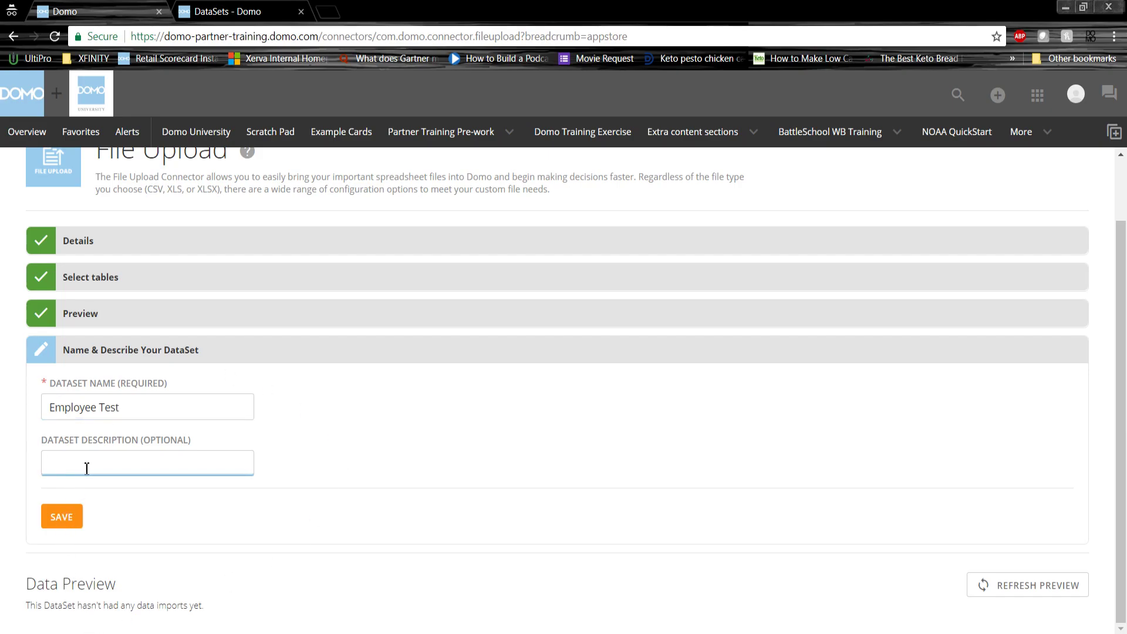
{"action": "left_click", "coordinate": [55, 526]}
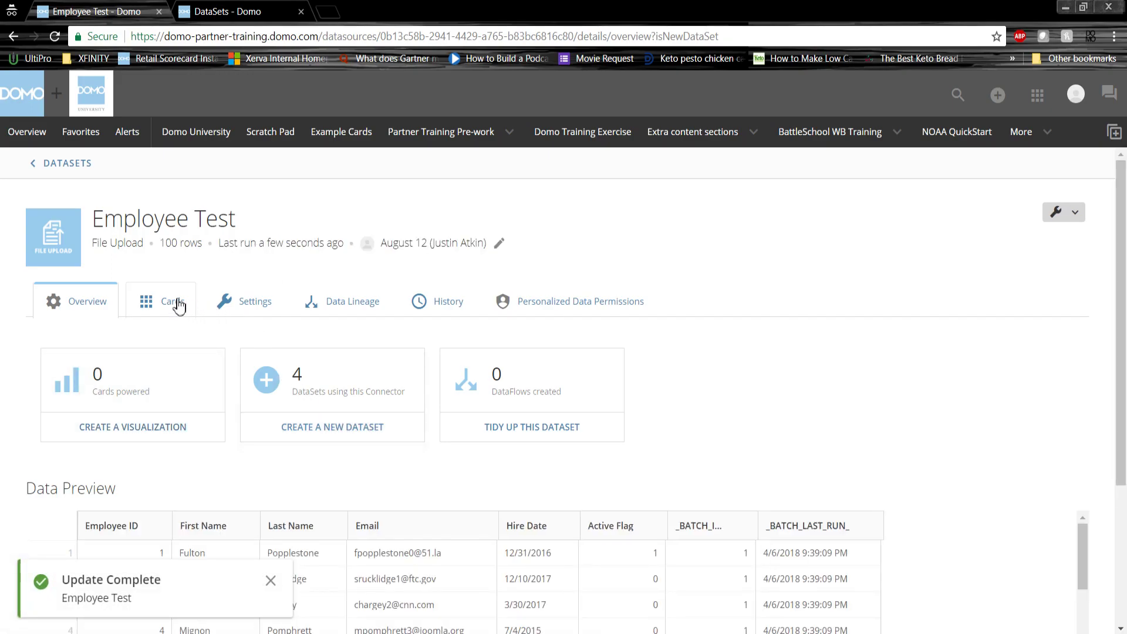
{"action": "left_click", "coordinate": [32, 138]}
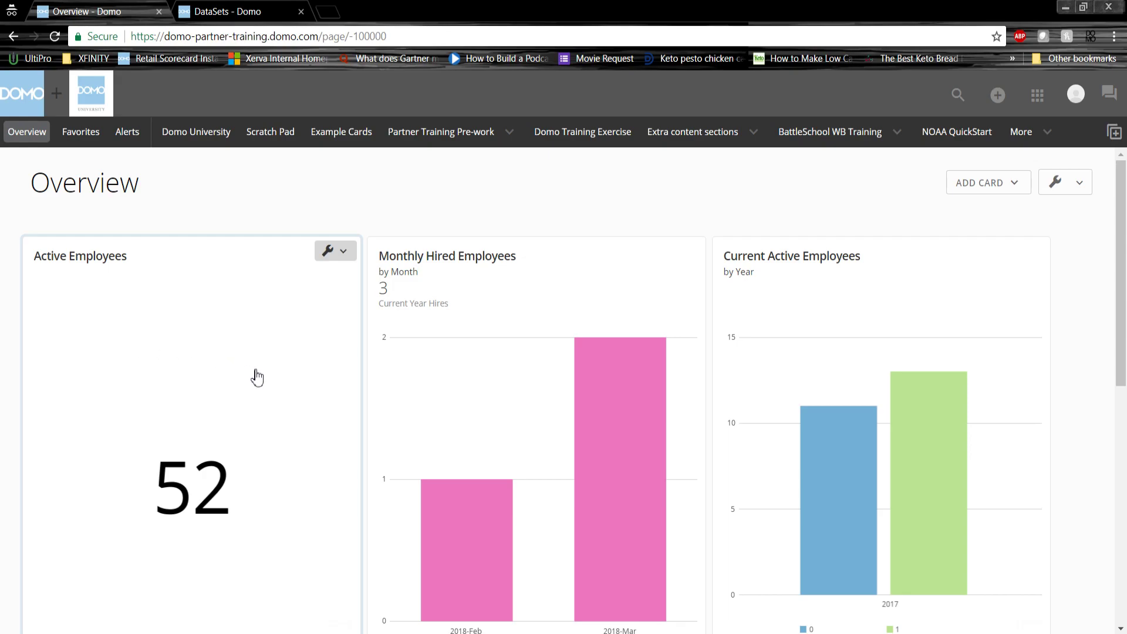
{"action": "scroll", "coordinate": [265, 371], "scroll_direction": "down", "scroll_amount": 1}
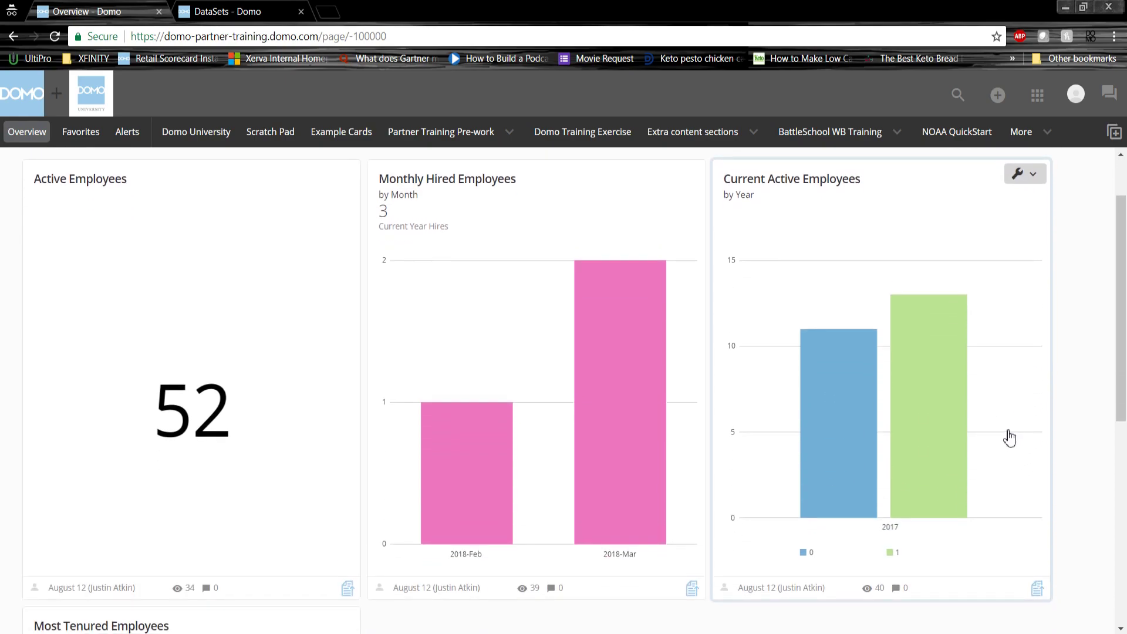
{"action": "mouse_move", "coordinate": [940, 434]}
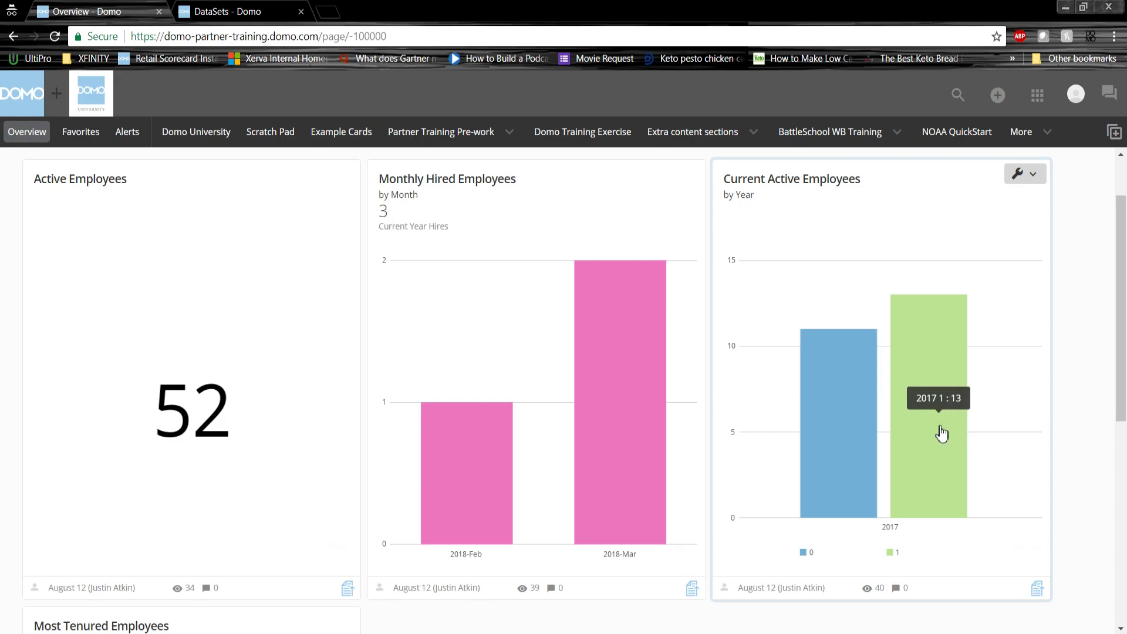
{"action": "mouse_move", "coordinate": [861, 441]}
{"action": "scroll", "coordinate": [857, 440], "scroll_direction": "up", "scroll_amount": 2}
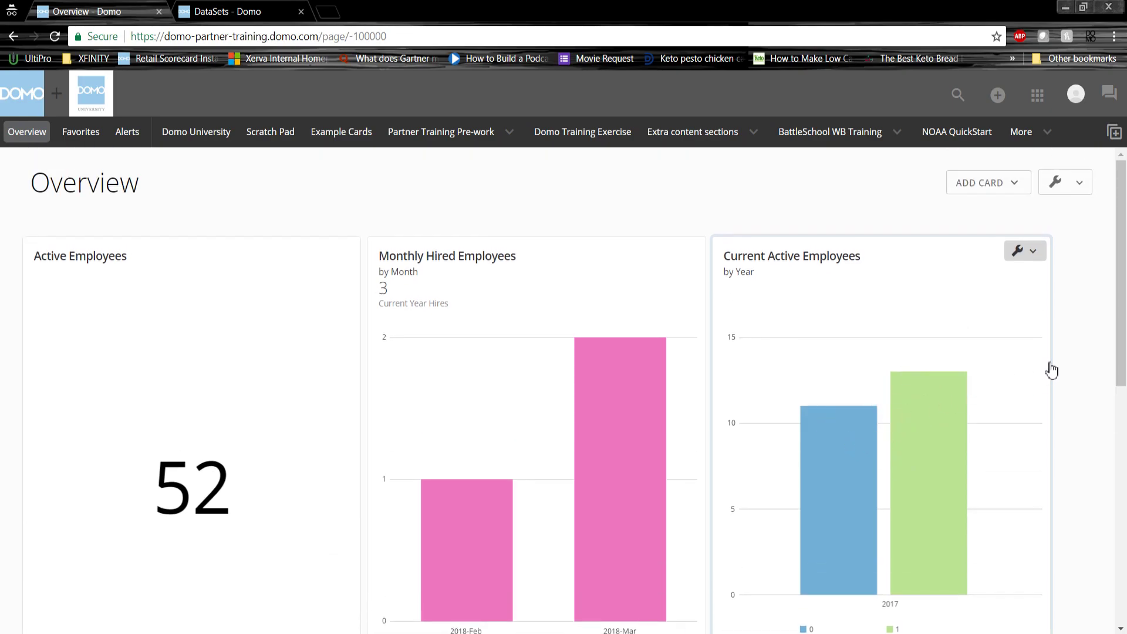
Open Current Active Employees in the Analyzer and collapse the Sorting and Filters sections
{"action": "left_click", "coordinate": [952, 286]}
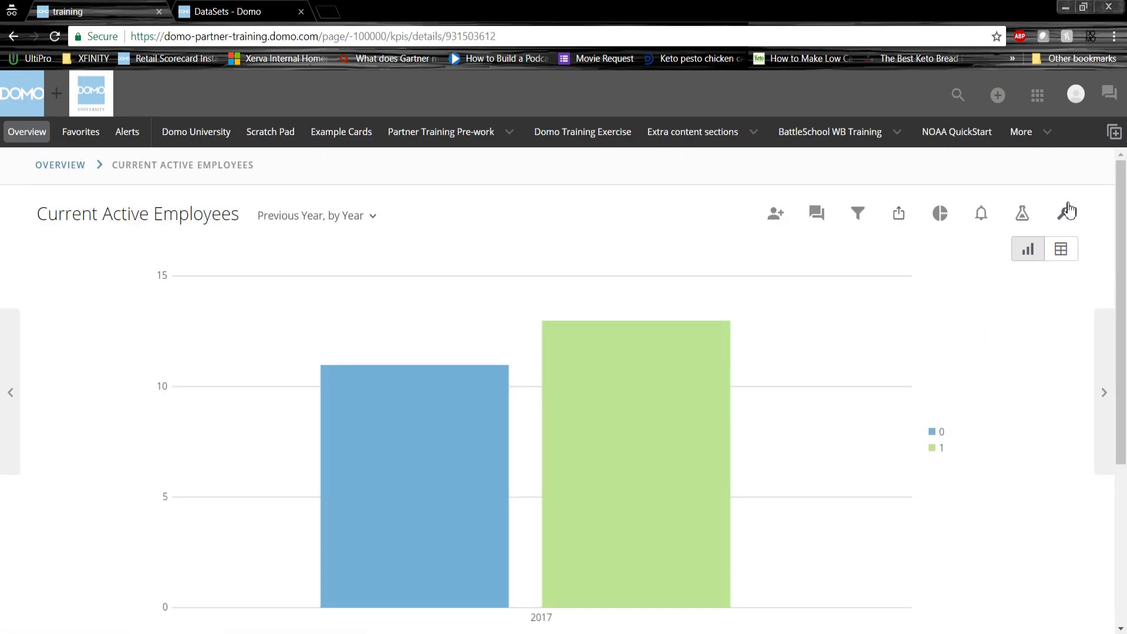
{"action": "left_click", "coordinate": [1065, 218]}
{"action": "left_click", "coordinate": [963, 217]}
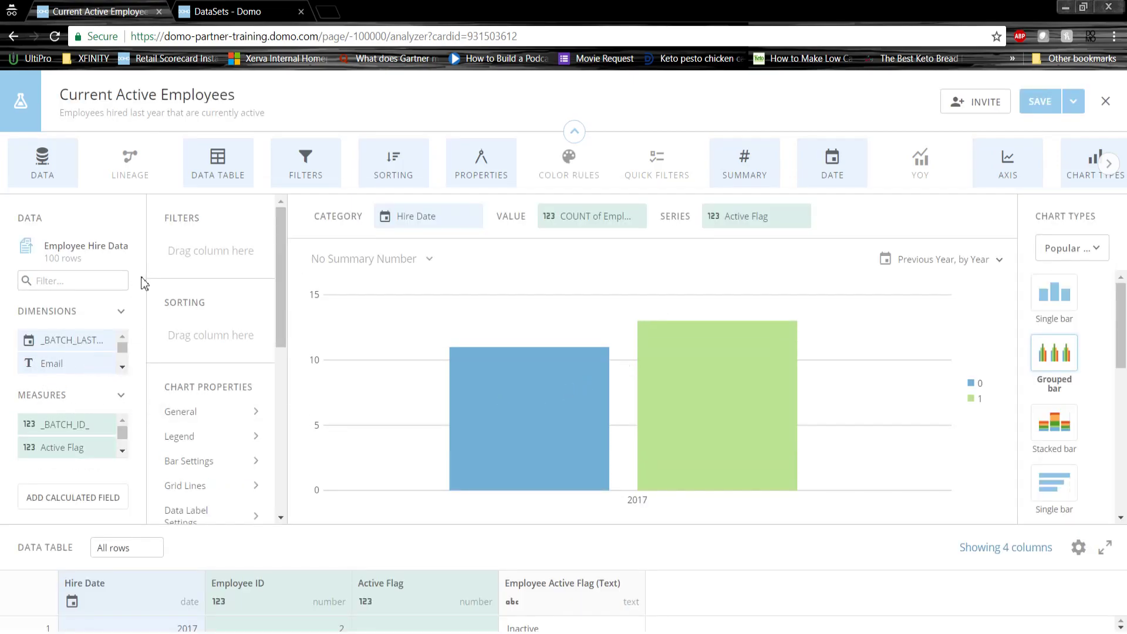
{"action": "left_click", "coordinate": [298, 173]}
{"action": "left_click", "coordinate": [375, 180]}
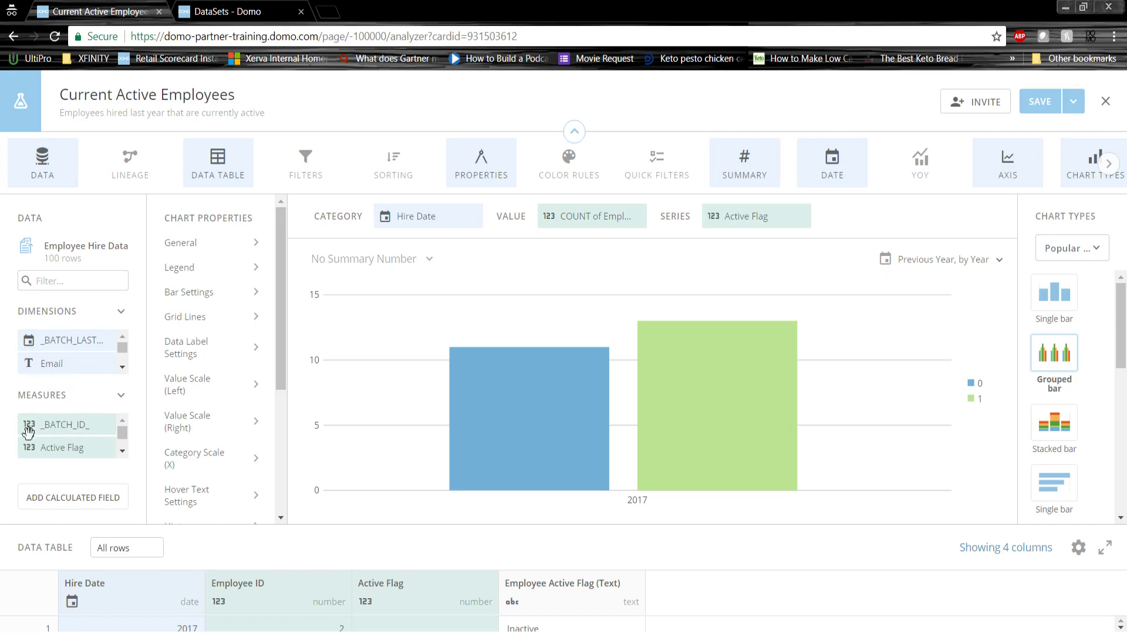
Check the chart's Color Rules without changes, then expand Sorting and Filters again
{"action": "mouse_move", "coordinate": [464, 424]}
{"action": "scroll", "coordinate": [236, 421], "scroll_direction": "down", "scroll_amount": 1}
{"action": "scroll", "coordinate": [235, 424], "scroll_direction": "down", "scroll_amount": 3}
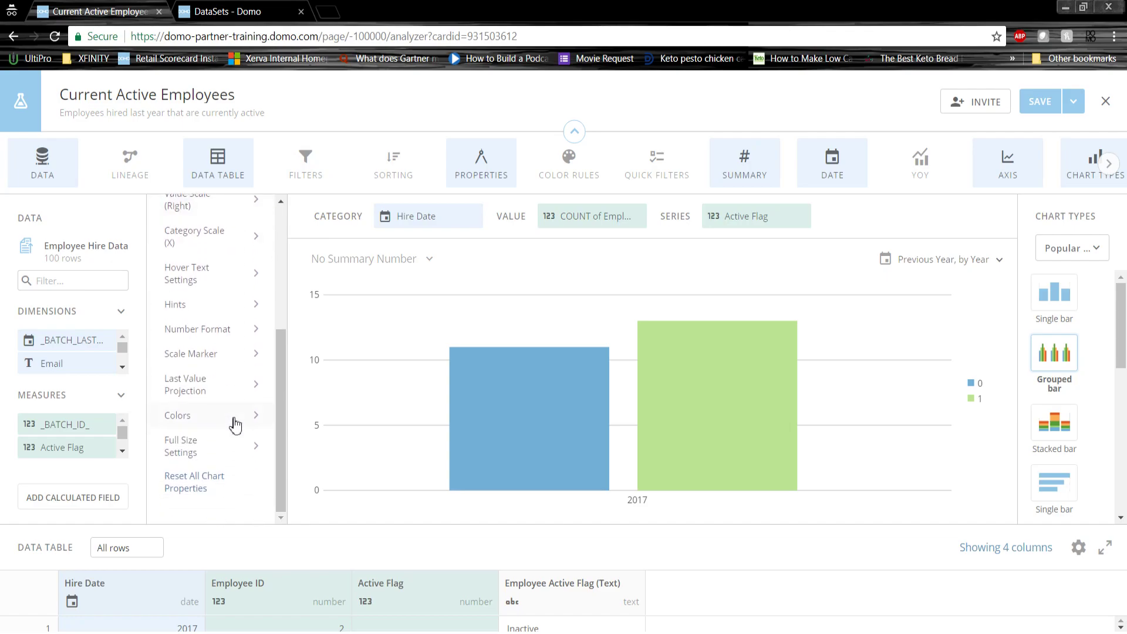
{"action": "left_click", "coordinate": [203, 418]}
{"action": "left_click", "coordinate": [822, 186]}
{"action": "scroll", "coordinate": [209, 317], "scroll_direction": "up", "scroll_amount": 1}
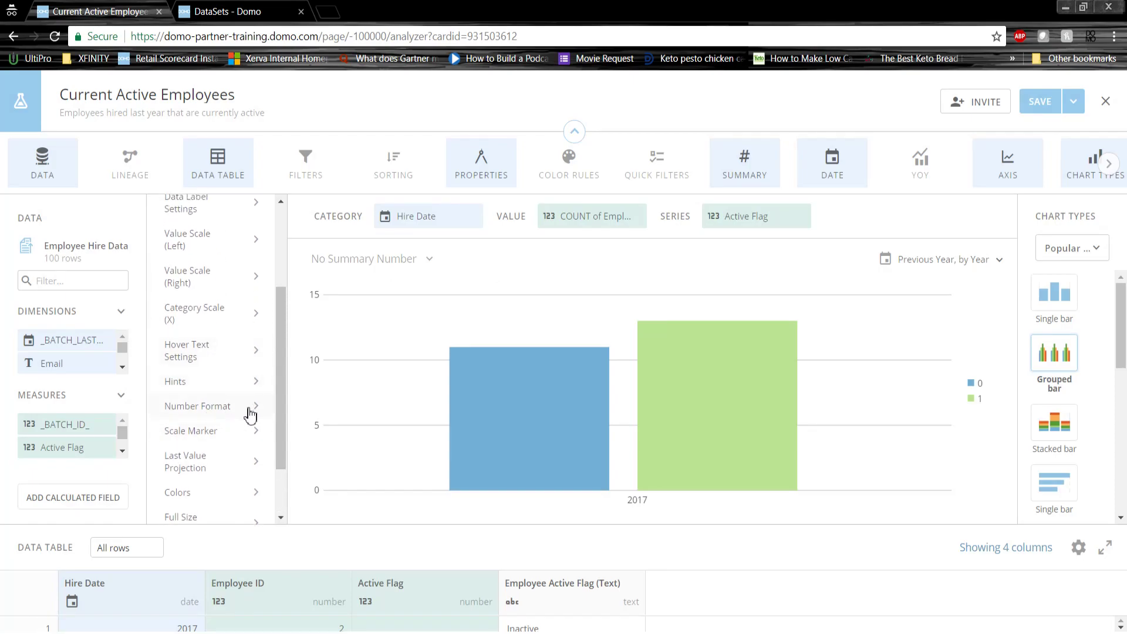
{"action": "left_click", "coordinate": [395, 168]}
{"action": "left_click", "coordinate": [306, 163]}
{"action": "scroll", "coordinate": [214, 276], "scroll_direction": "up", "scroll_amount": 5}
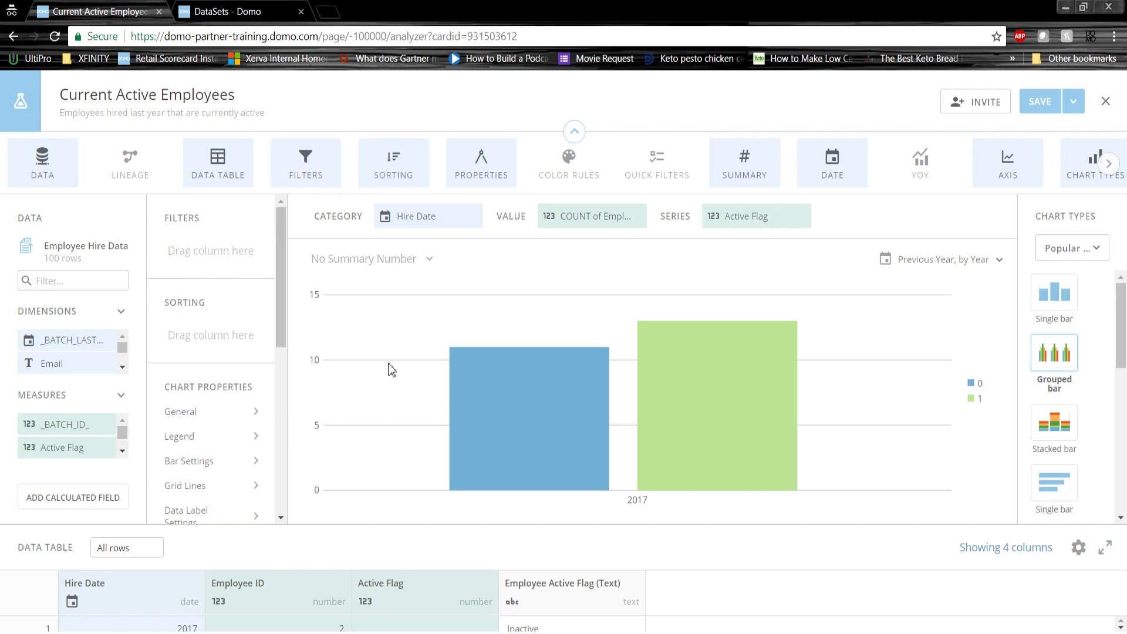
Switch the chart-type gallery to the Maps category and reveal more toolbar options
{"action": "left_click", "coordinate": [1091, 253]}
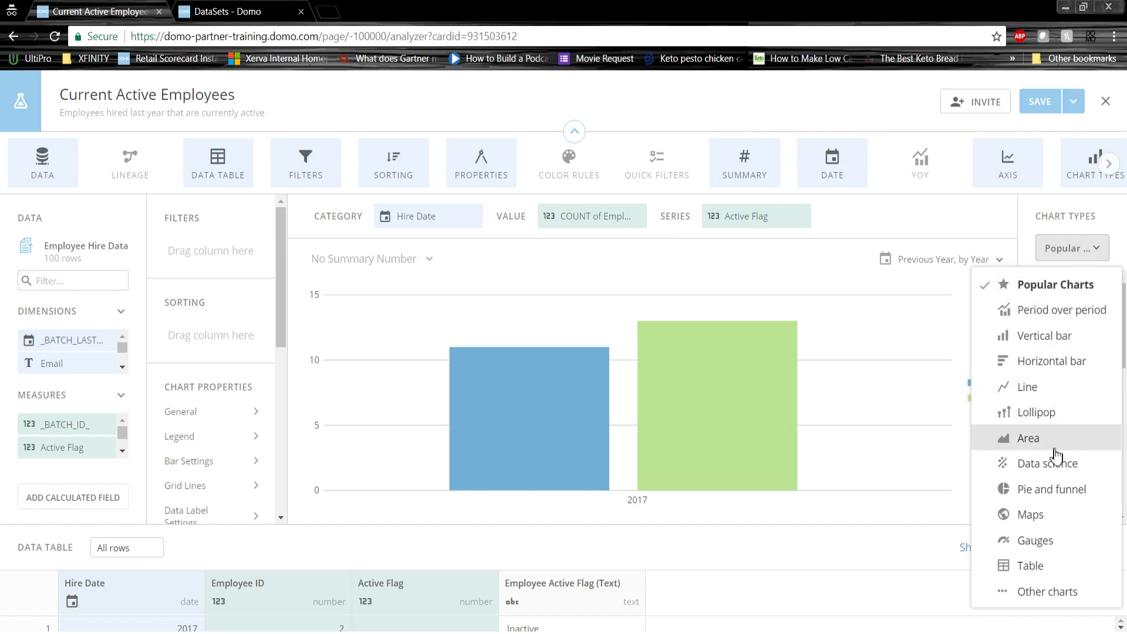
{"action": "left_click", "coordinate": [1067, 517]}
{"action": "scroll", "coordinate": [1057, 382], "scroll_direction": "down", "scroll_amount": 3}
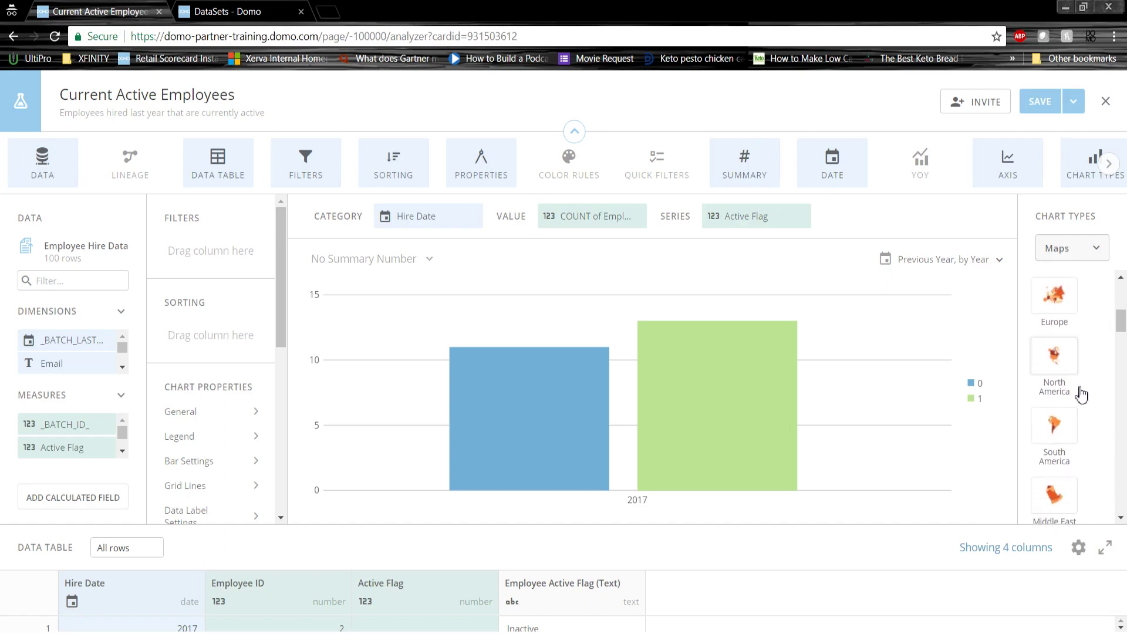
{"action": "scroll", "coordinate": [1083, 393], "scroll_direction": "up", "scroll_amount": 3}
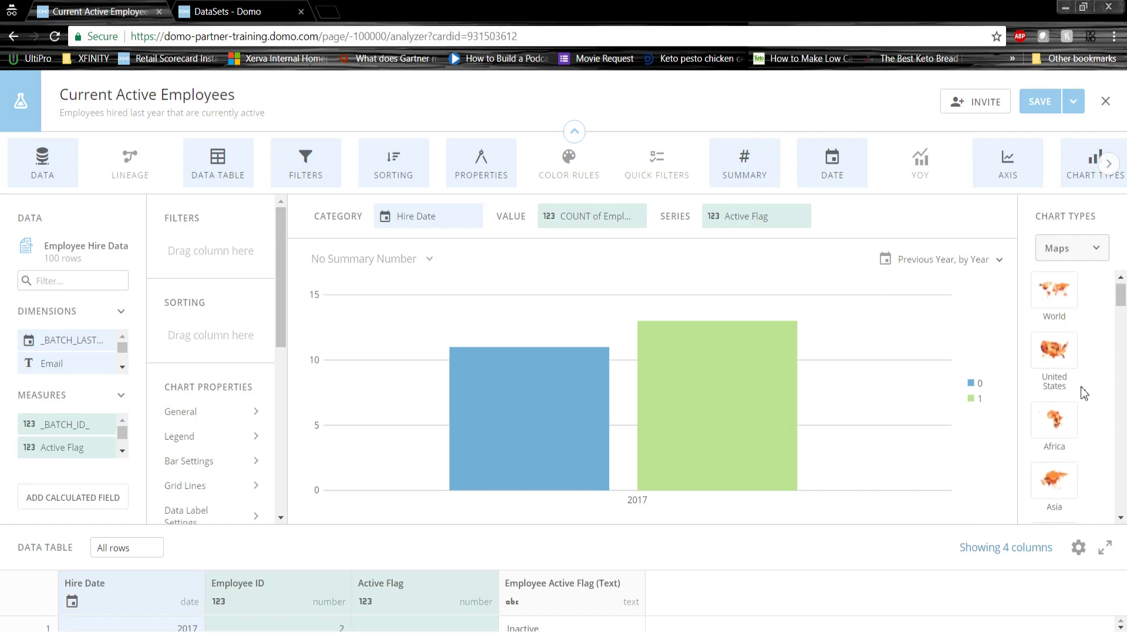
{"action": "left_click", "coordinate": [1109, 165]}
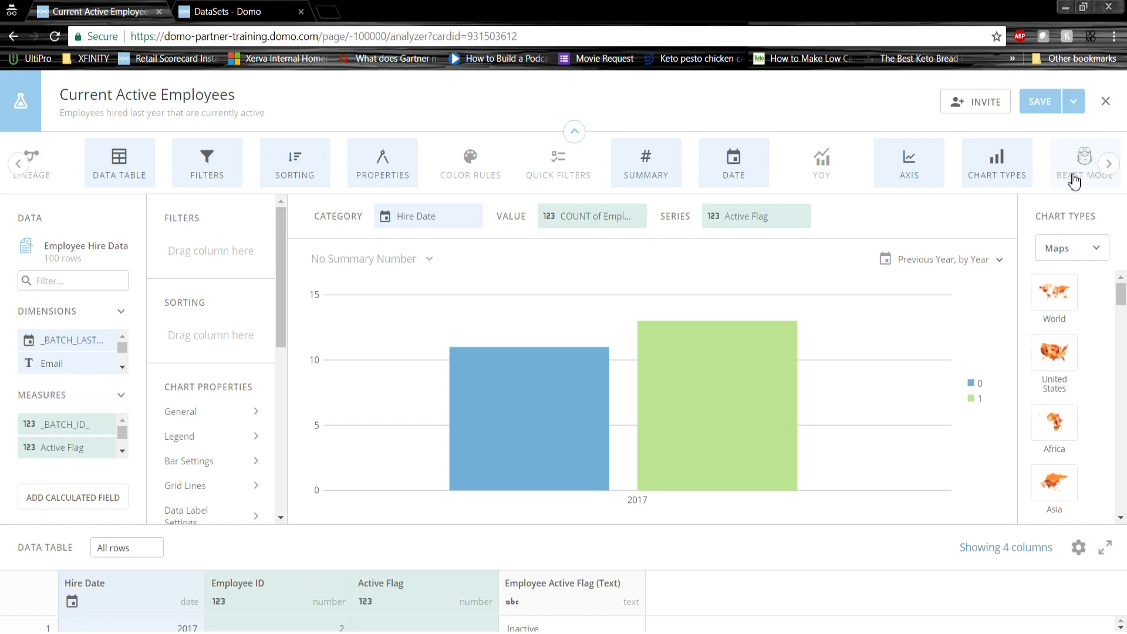
Filter the data fields by '=' and edit the Employee Active Flag (Text) Beast Mode formula
{"action": "mouse_move", "coordinate": [773, 378]}
{"action": "left_click", "coordinate": [106, 281]}
{"action": "type", "text": "="}
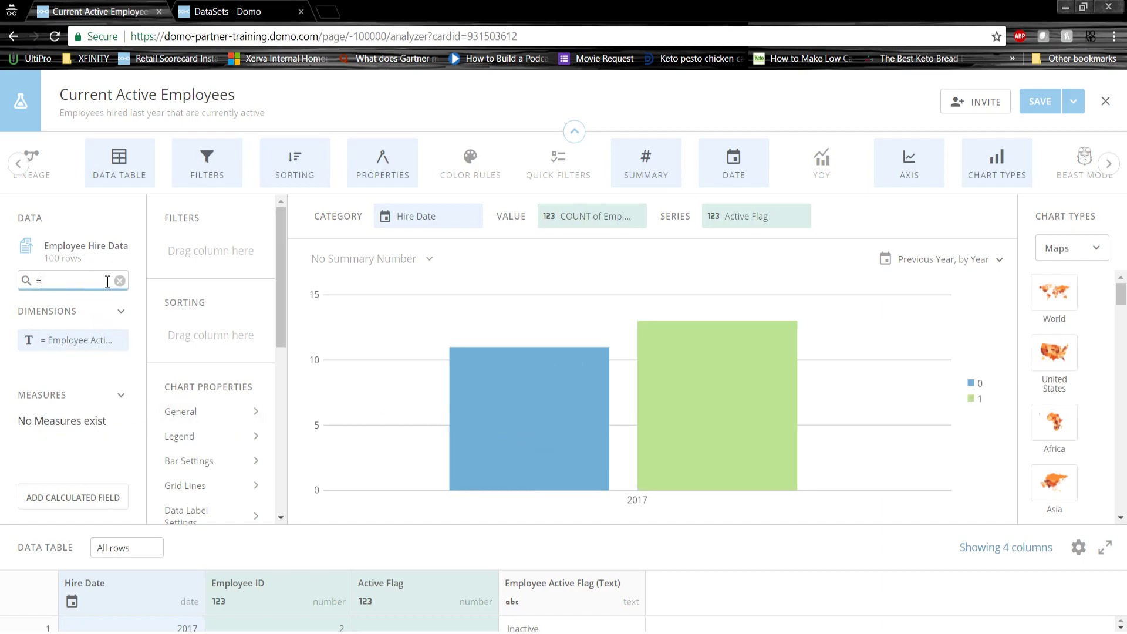
{"action": "left_click", "coordinate": [84, 347]}
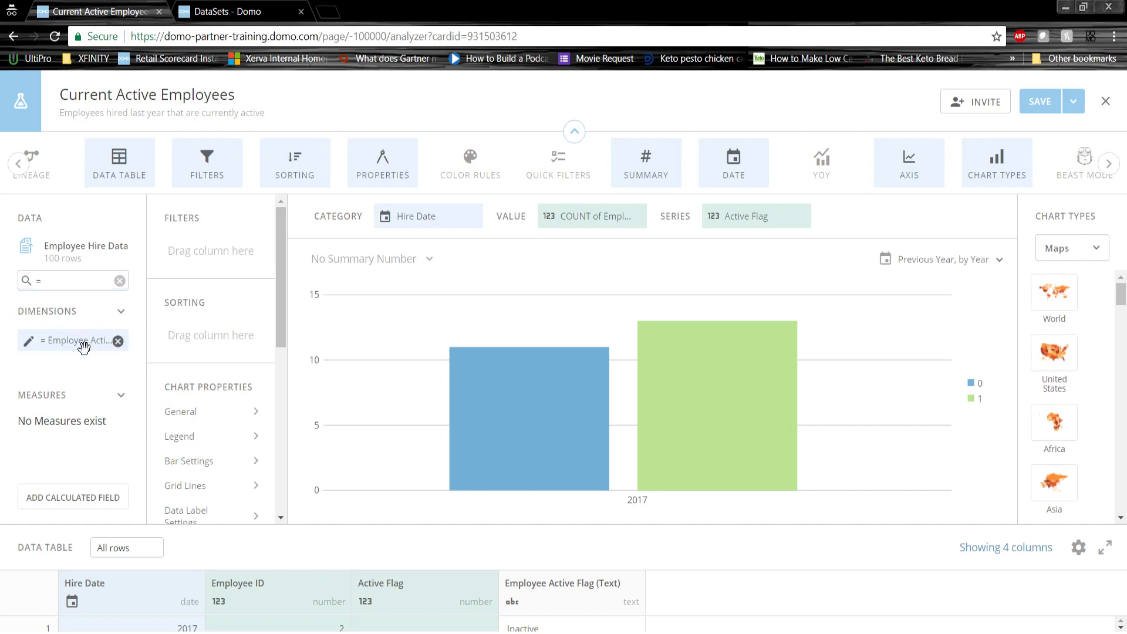
{"action": "left_click", "coordinate": [84, 347]}
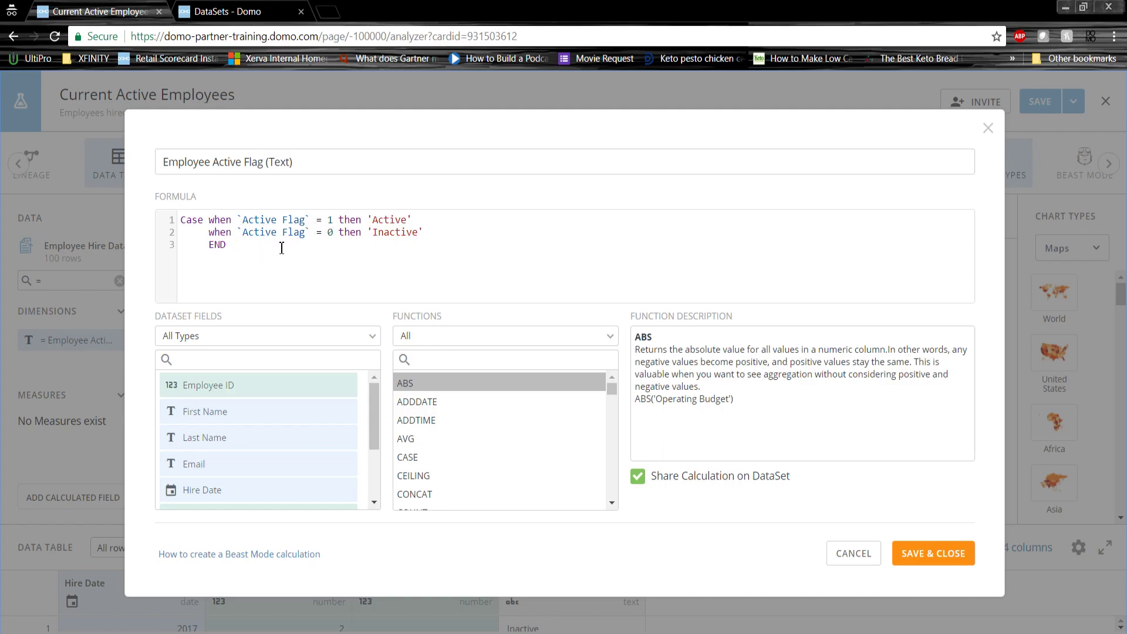
Save the Beast Mode and drag Employee Active Flag (Text) onto the Series slot
{"action": "left_click", "coordinate": [947, 557]}
{"action": "mouse_move", "coordinate": [96, 341]}
{"action": "left_click_drag", "start_coordinate": [94, 341], "coordinate": [777, 218]}
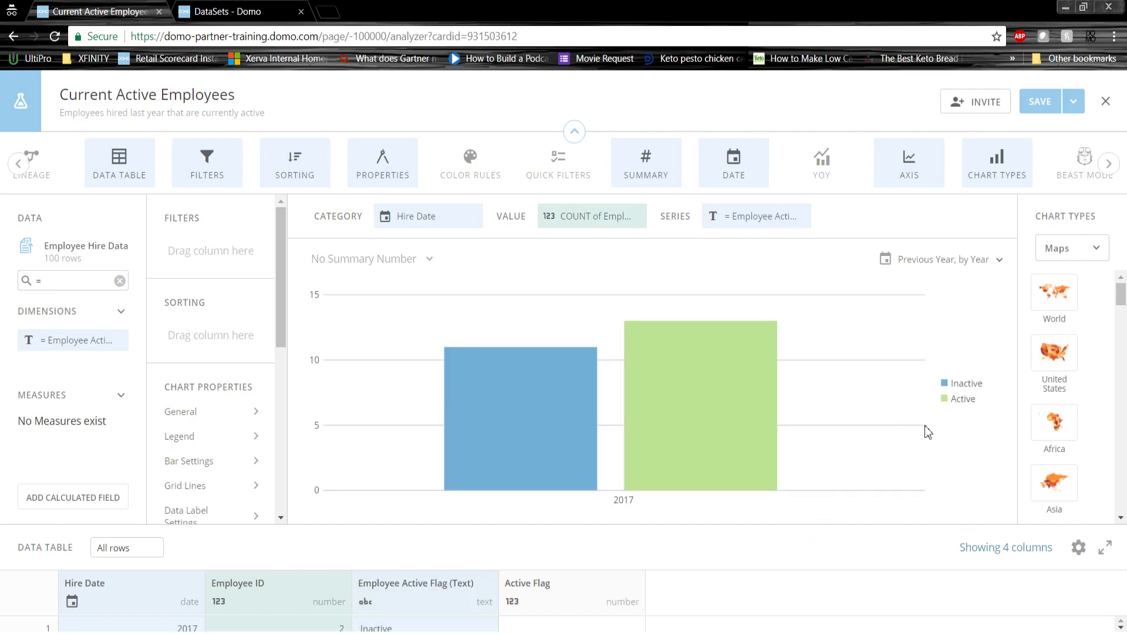
{"action": "mouse_move", "coordinate": [774, 410]}
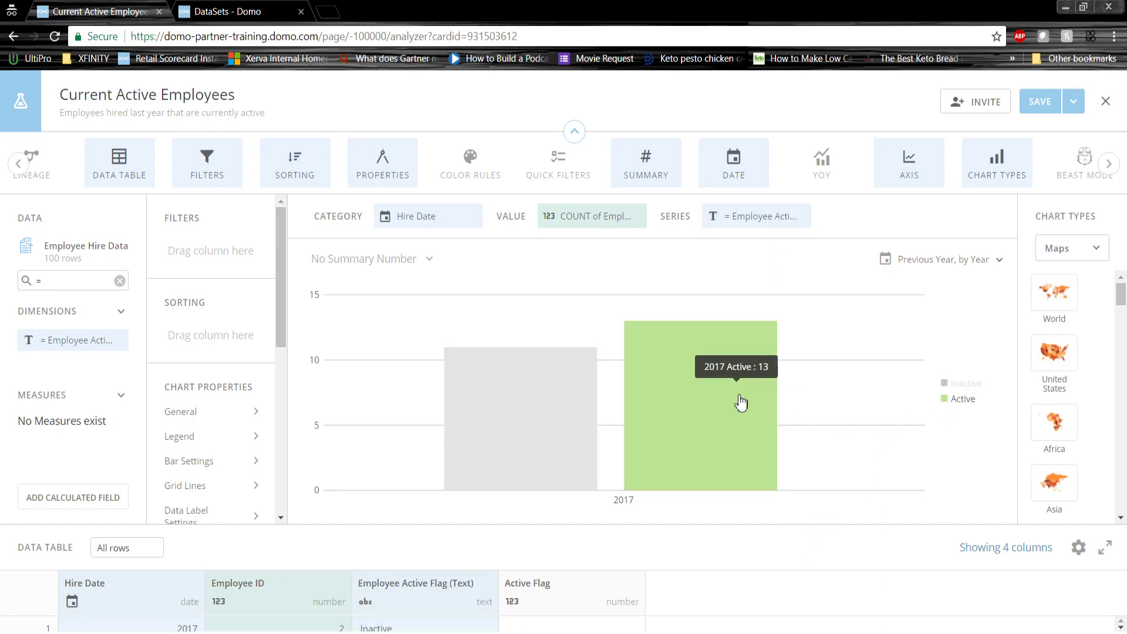
{"action": "mouse_move", "coordinate": [504, 440]}
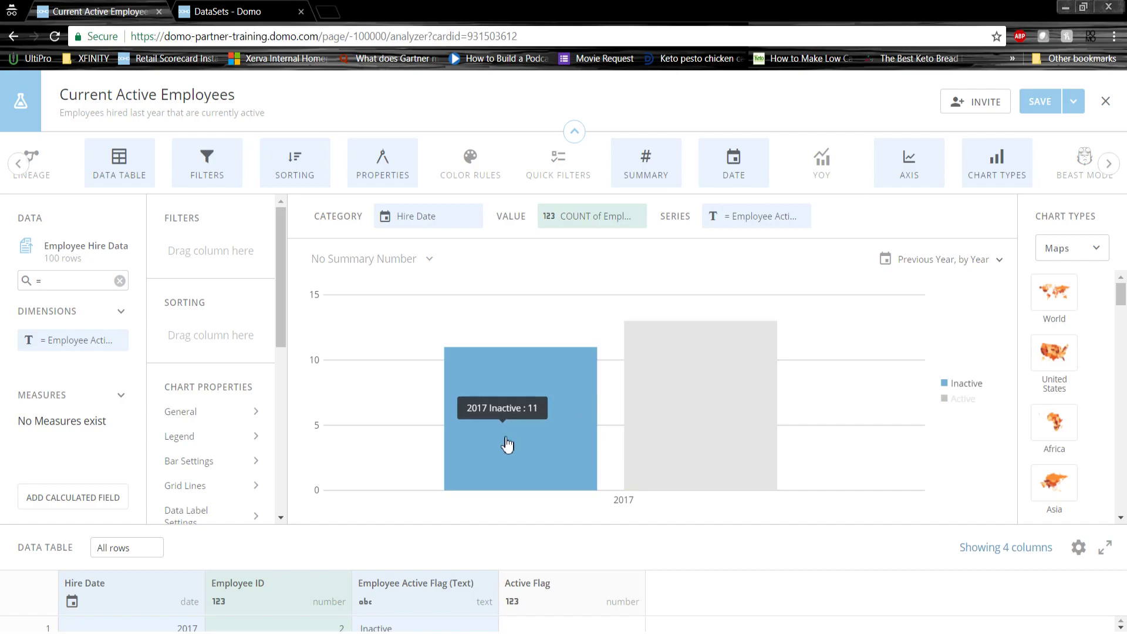
Save and close the Current Active Employees card, then go back to the Overview dashboard
{"action": "left_click", "coordinate": [1074, 106]}
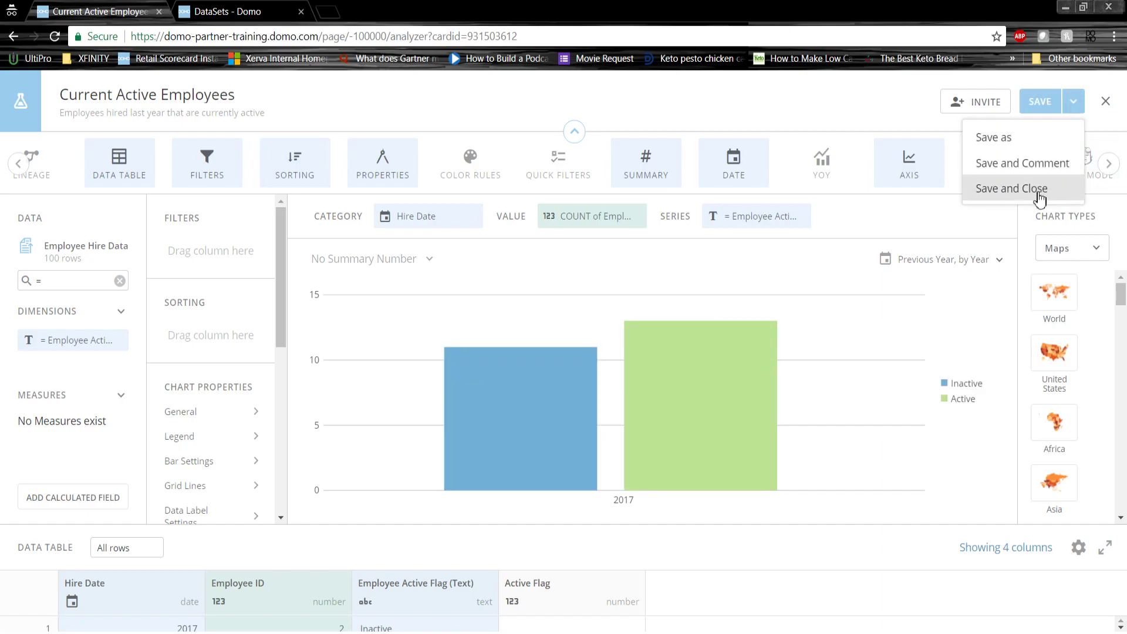
{"action": "left_click", "coordinate": [1045, 196]}
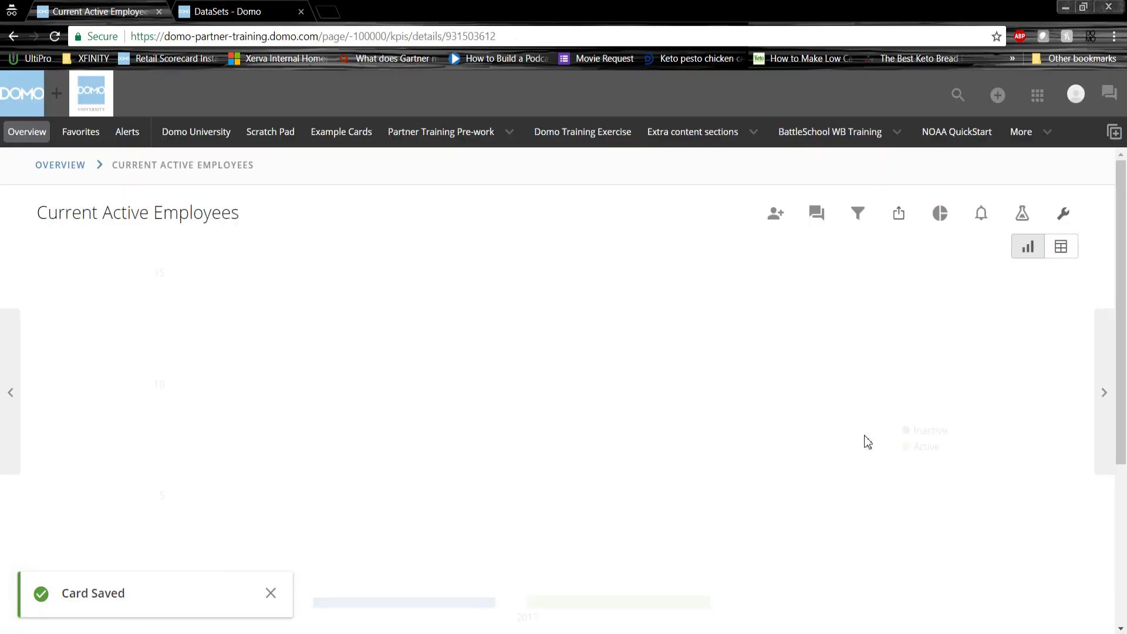
{"action": "scroll", "coordinate": [332, 269], "scroll_direction": "down", "scroll_amount": 1}
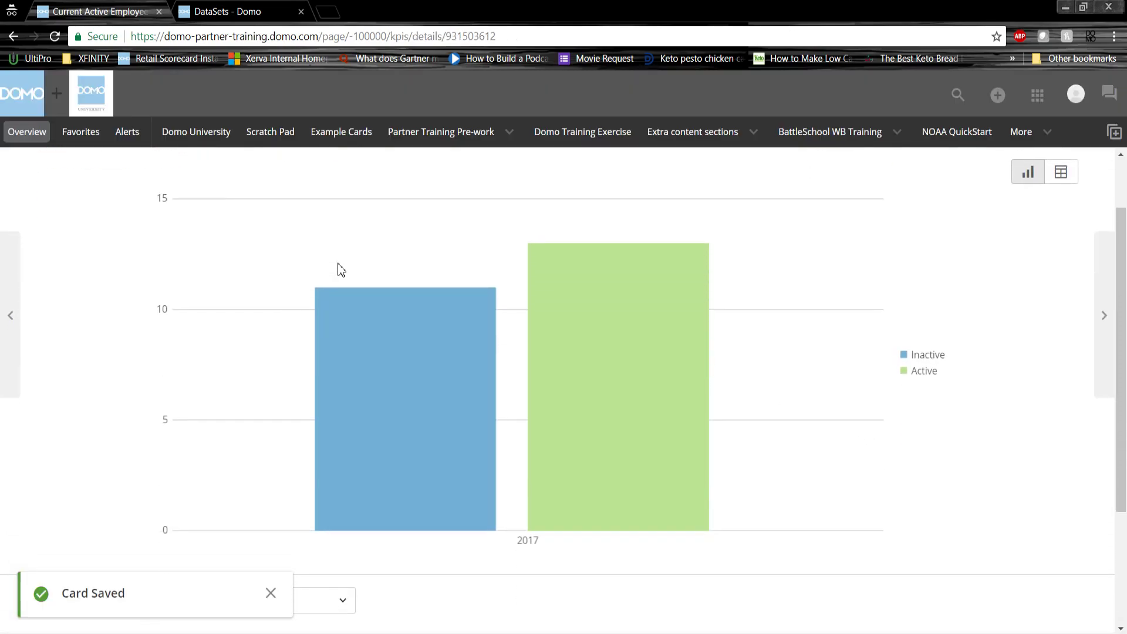
{"action": "scroll", "coordinate": [387, 376], "scroll_direction": "up", "scroll_amount": 1}
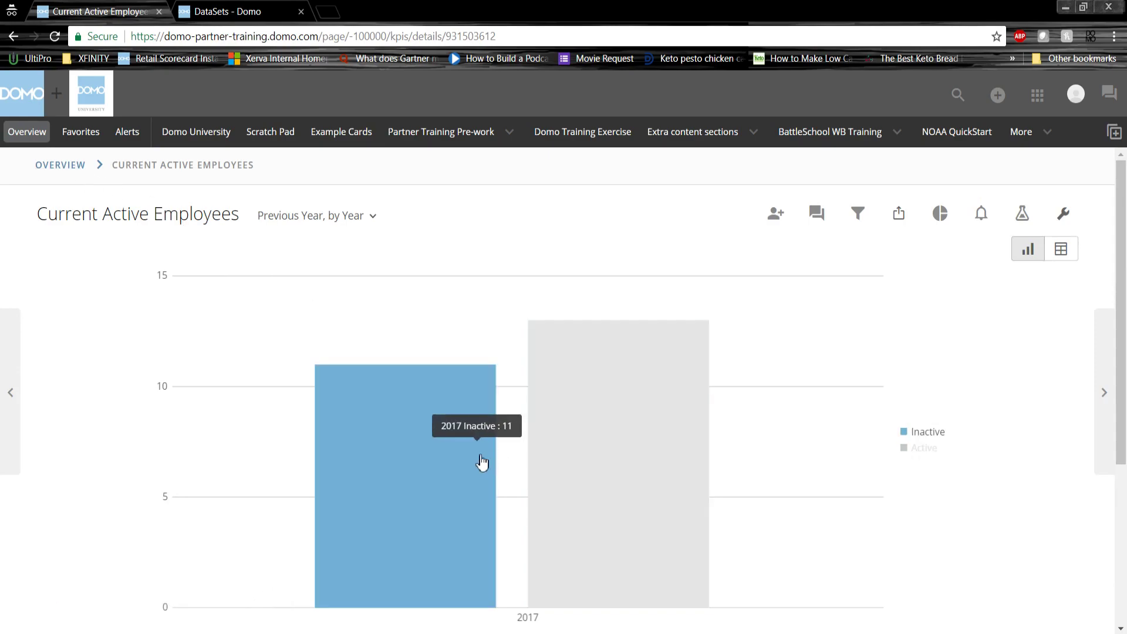
{"action": "left_click", "coordinate": [42, 168]}
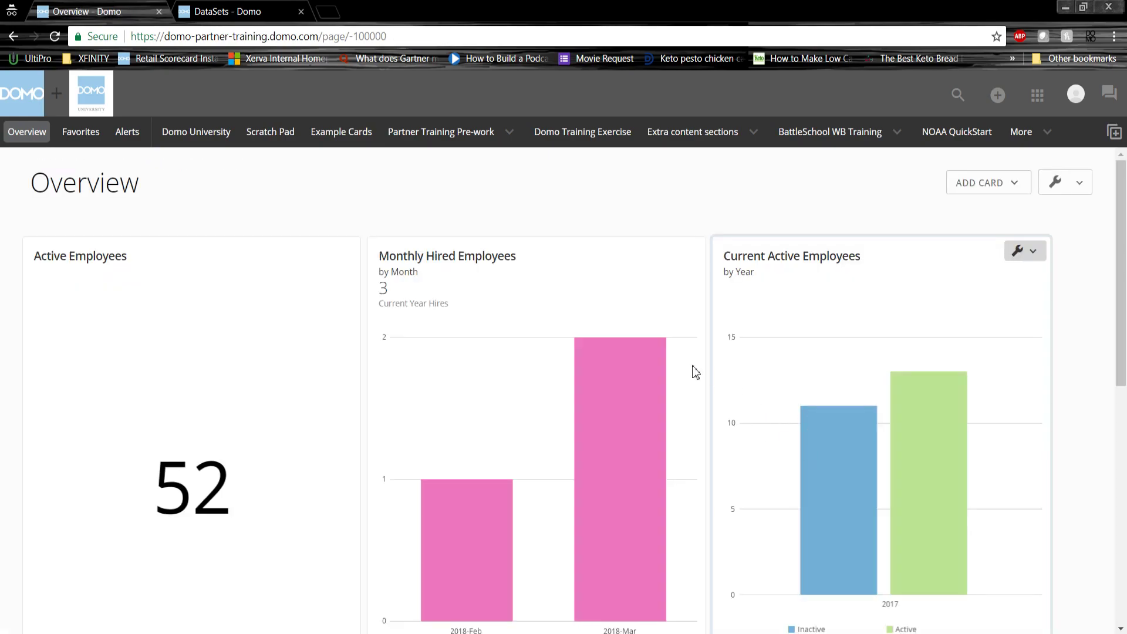
{"action": "scroll", "coordinate": [742, 361], "scroll_direction": "up", "scroll_amount": 1}
{"action": "scroll", "coordinate": [819, 349], "scroll_direction": "down", "scroll_amount": 1}
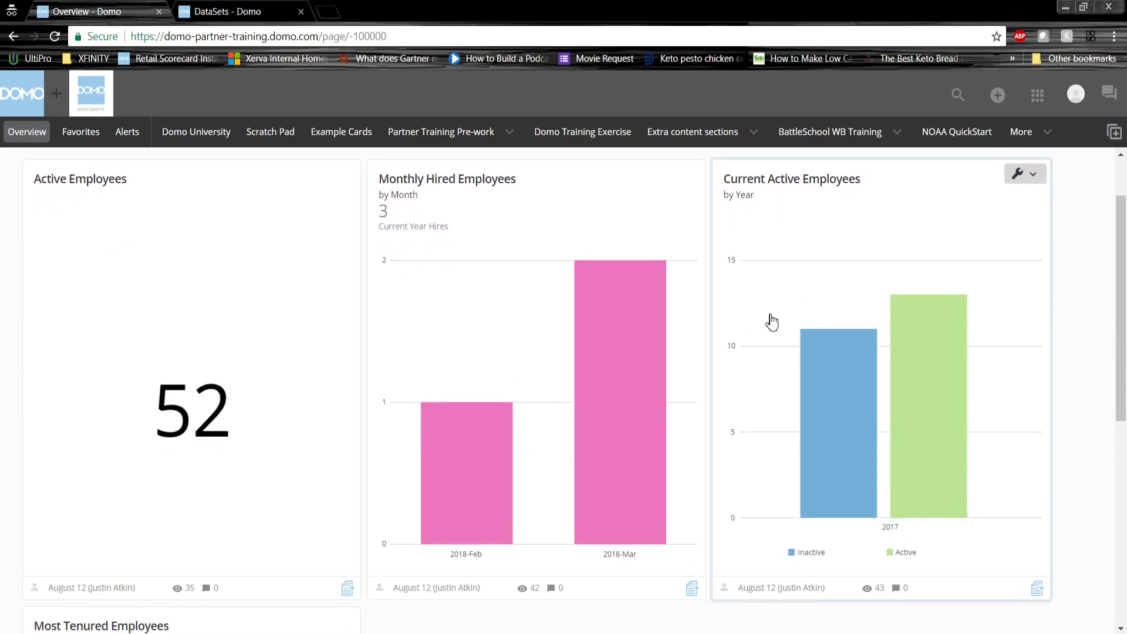
{"action": "scroll", "coordinate": [772, 322], "scroll_direction": "up", "scroll_amount": 1}
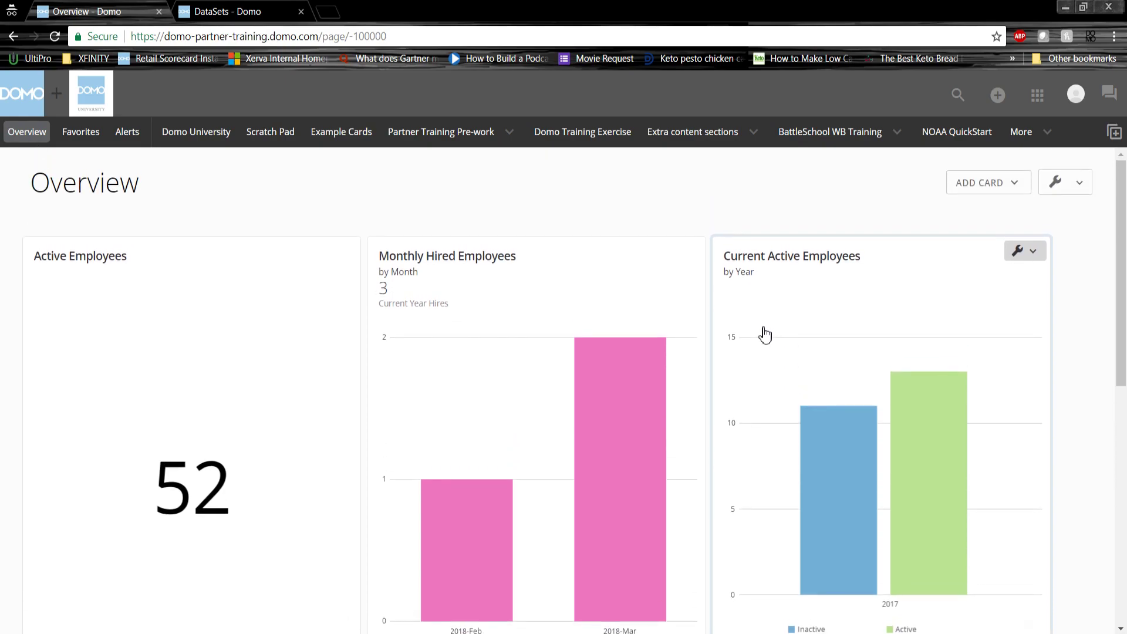